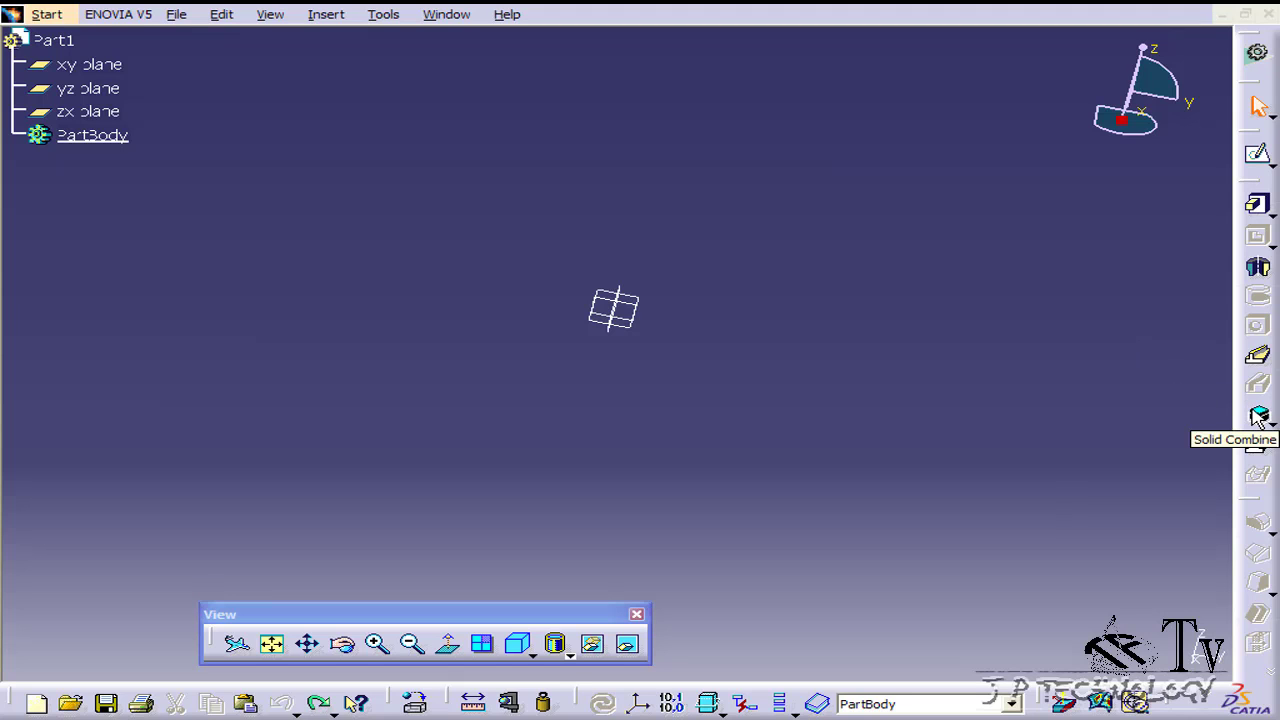
# Step: Browse the sketch-based feature commands without running any, then orbit the empty part
pyautogui.click(326, 14)
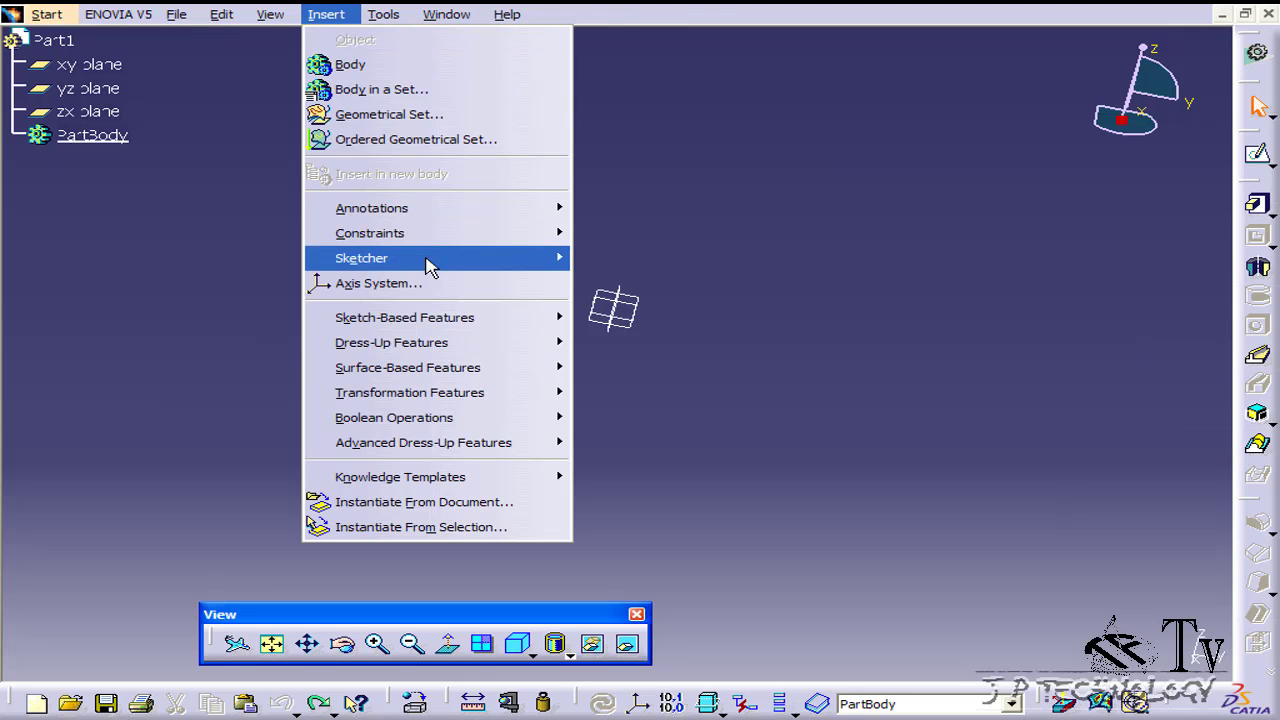
pyautogui.moveTo(445, 318)
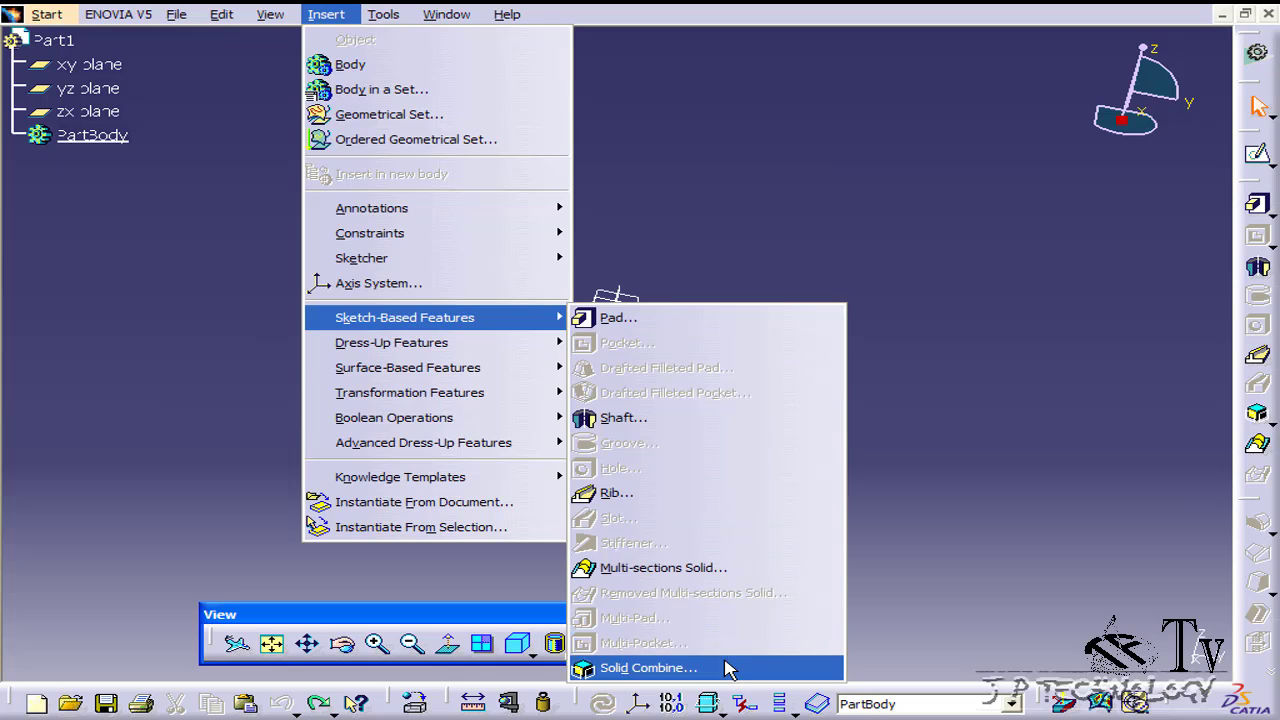
pyautogui.click(935, 467)
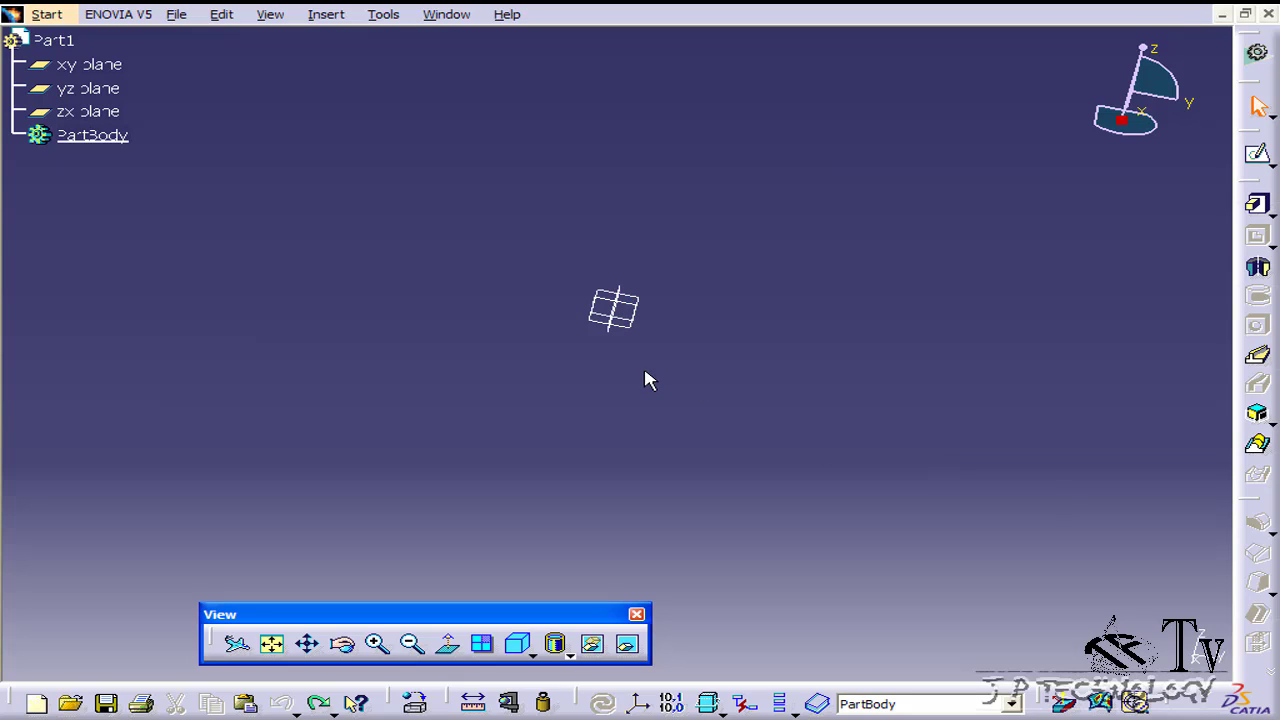
pyautogui.moveTo(714, 440); pyautogui.dragTo(620, 297, button='middle')
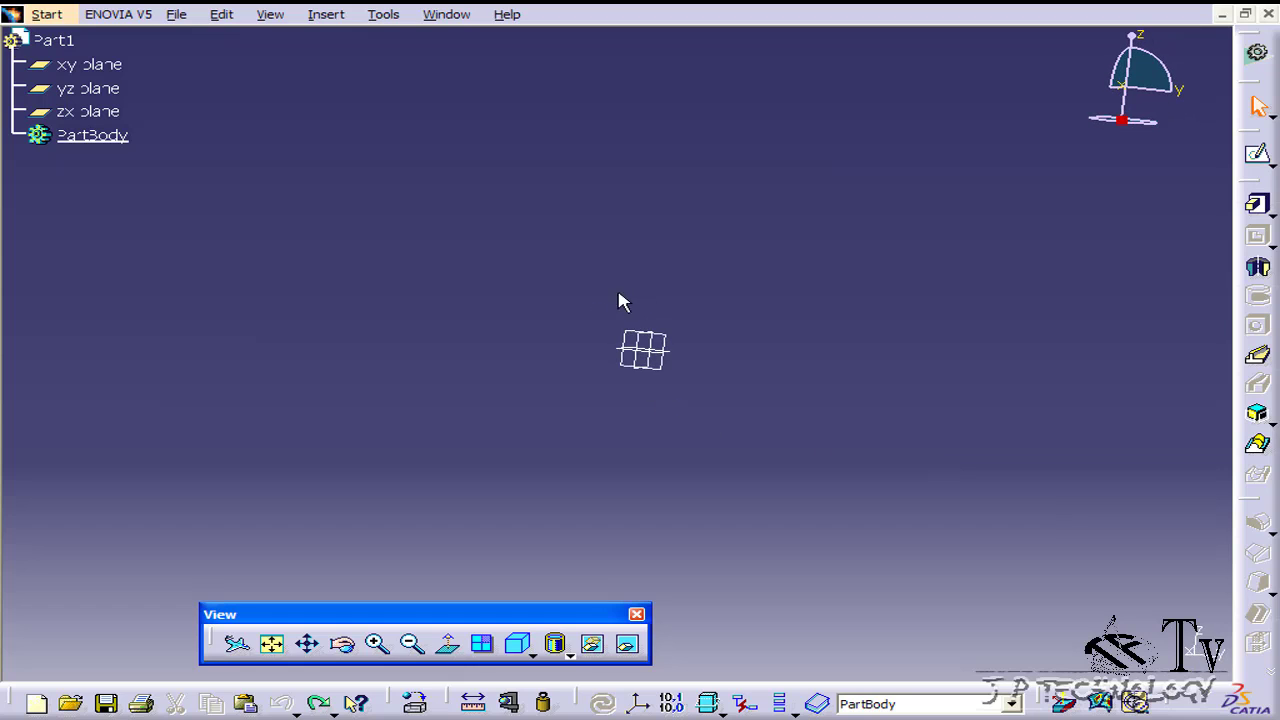
# Step: Start a sketch on the xy plane and draw a rectangle around the origin
pyautogui.click(105, 66)
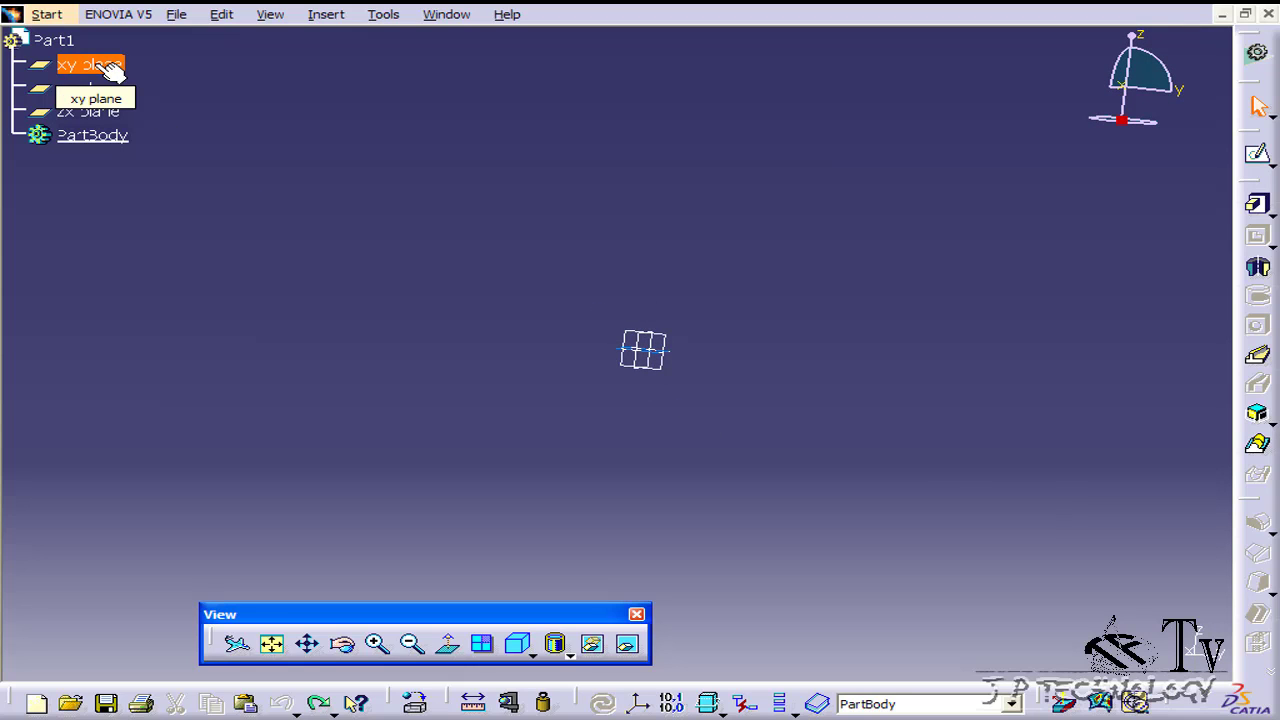
pyautogui.click(1257, 153)
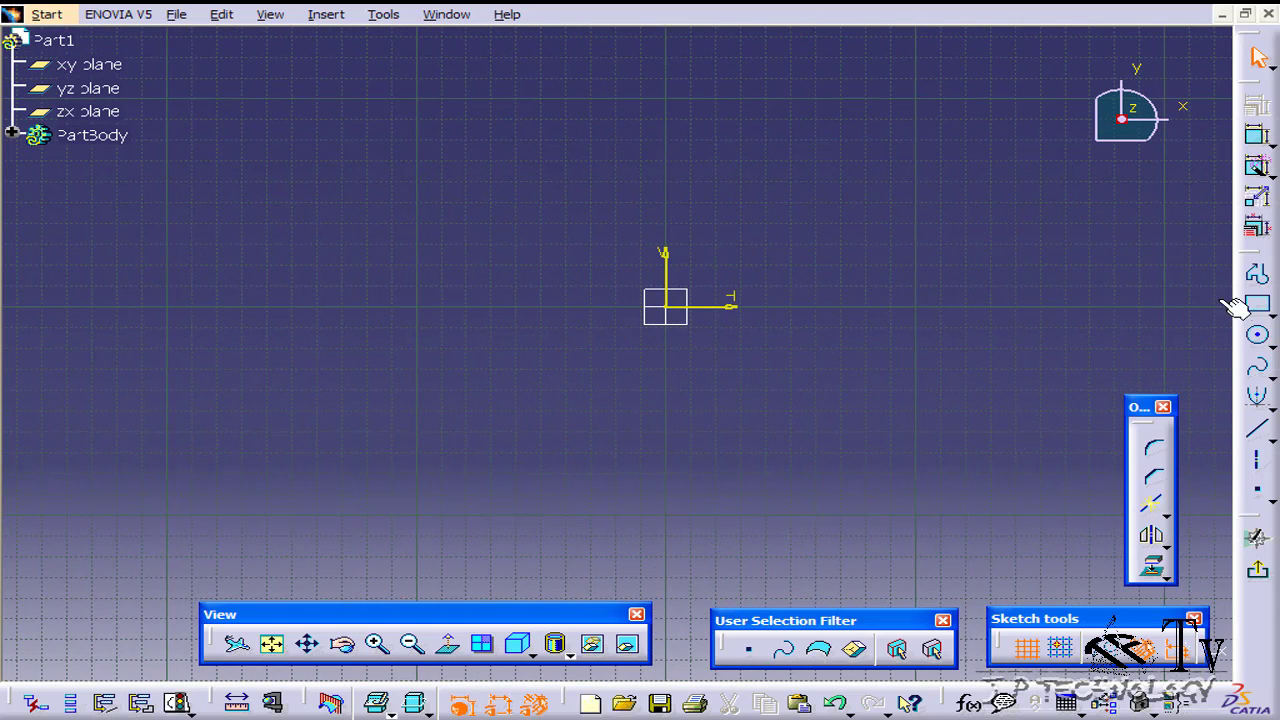
pyautogui.click(1257, 304)
pyautogui.click(484, 126)
pyautogui.click(944, 487)
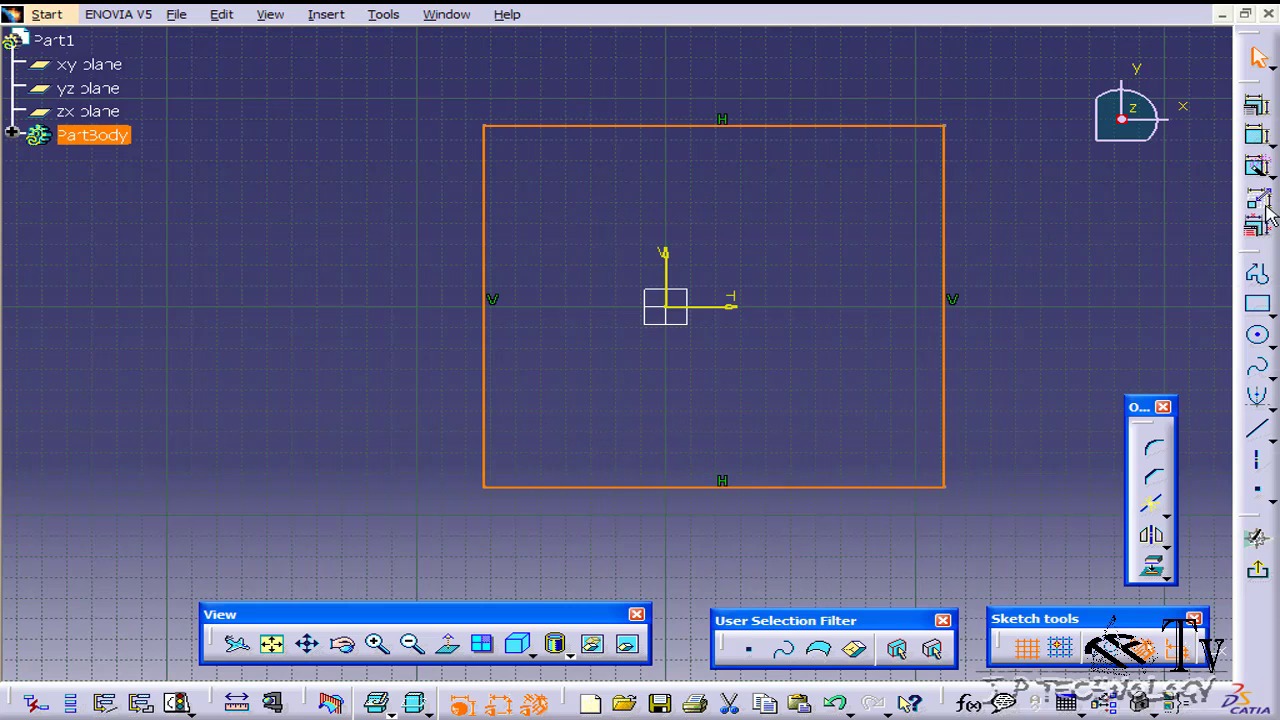
# Step: Begin a height dimension on the rectangle's right edge
pyautogui.click(1043, 222)
pyautogui.click(943, 263)
pyautogui.click(1049, 270)
# Step: Set the rectangle's height to 100 and its bottom-edge width to 100
pyautogui.doubleClick(1049, 269)
pyautogui.write('1')
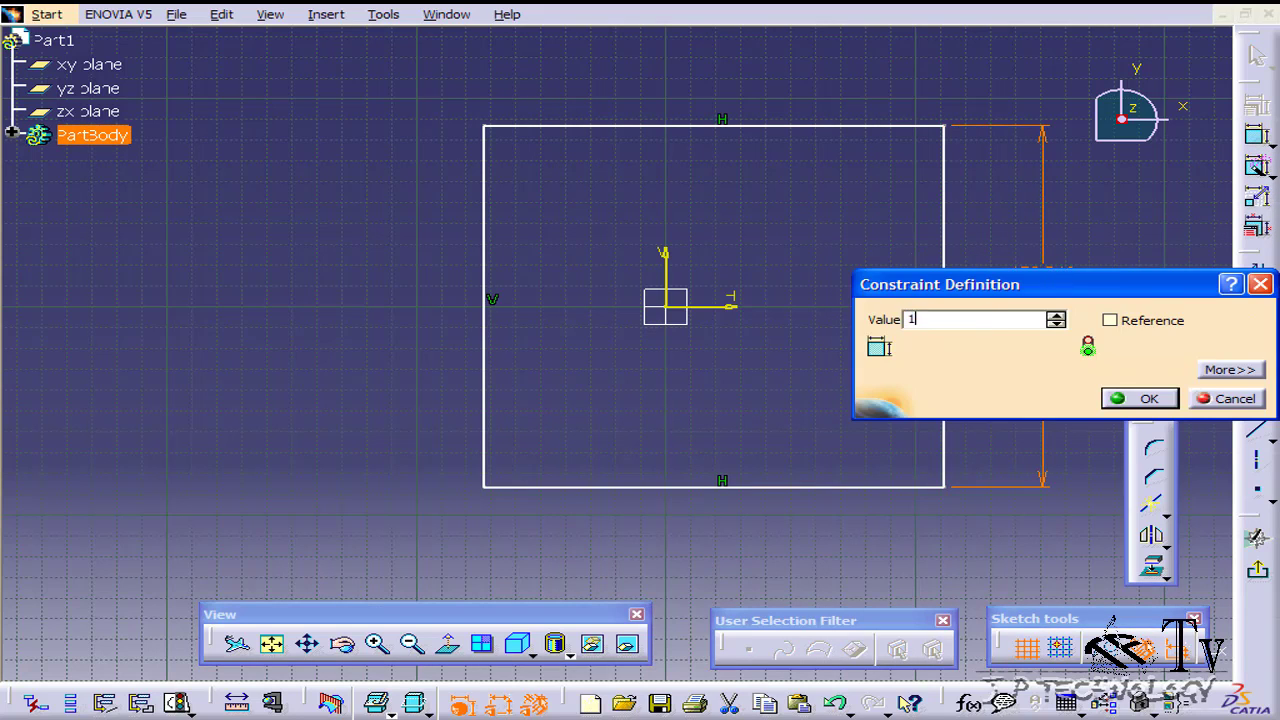
pyautogui.write('00')
pyautogui.press('Return')
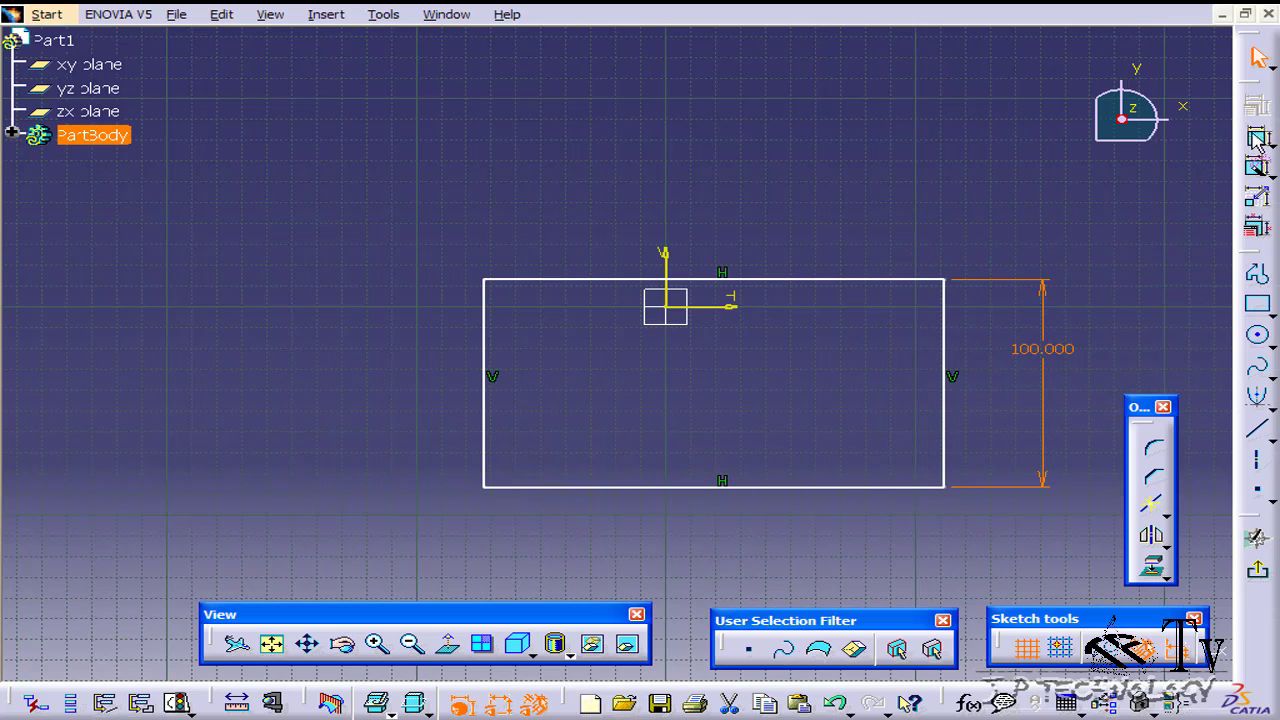
pyautogui.click(860, 488)
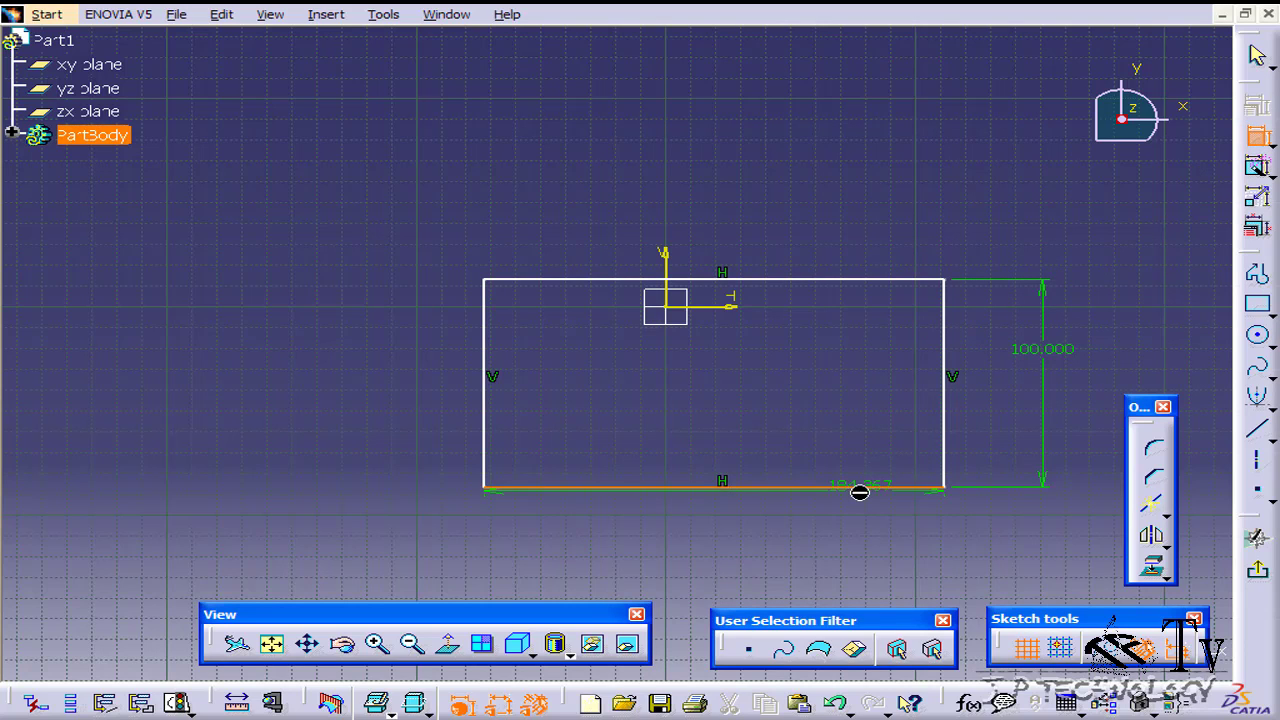
pyautogui.doubleClick(838, 519)
pyautogui.write('1')
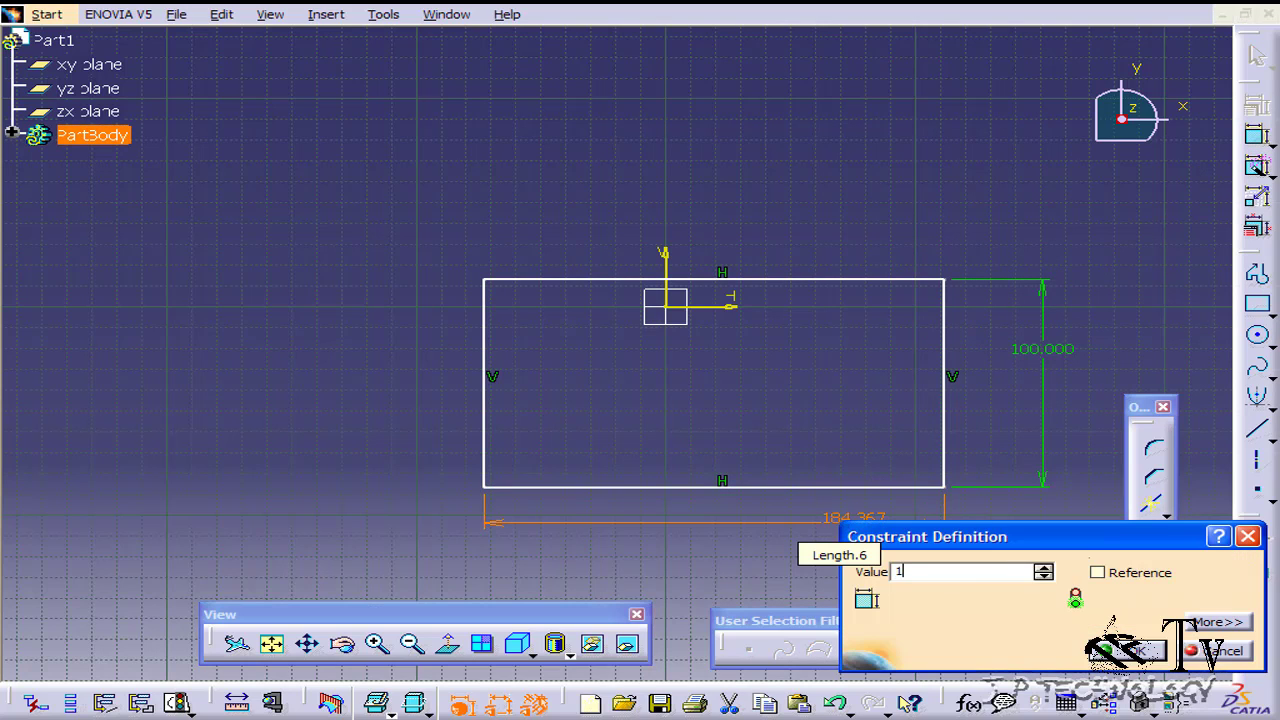
pyautogui.press('Return')
# Step: Move the square near the origin and set its left edge 50 from the vertical axis
pyautogui.moveTo(694, 346); pyautogui.dragTo(550, 294)
pyautogui.click(1257, 135)
pyautogui.click(668, 306)
pyautogui.click(615, 170)
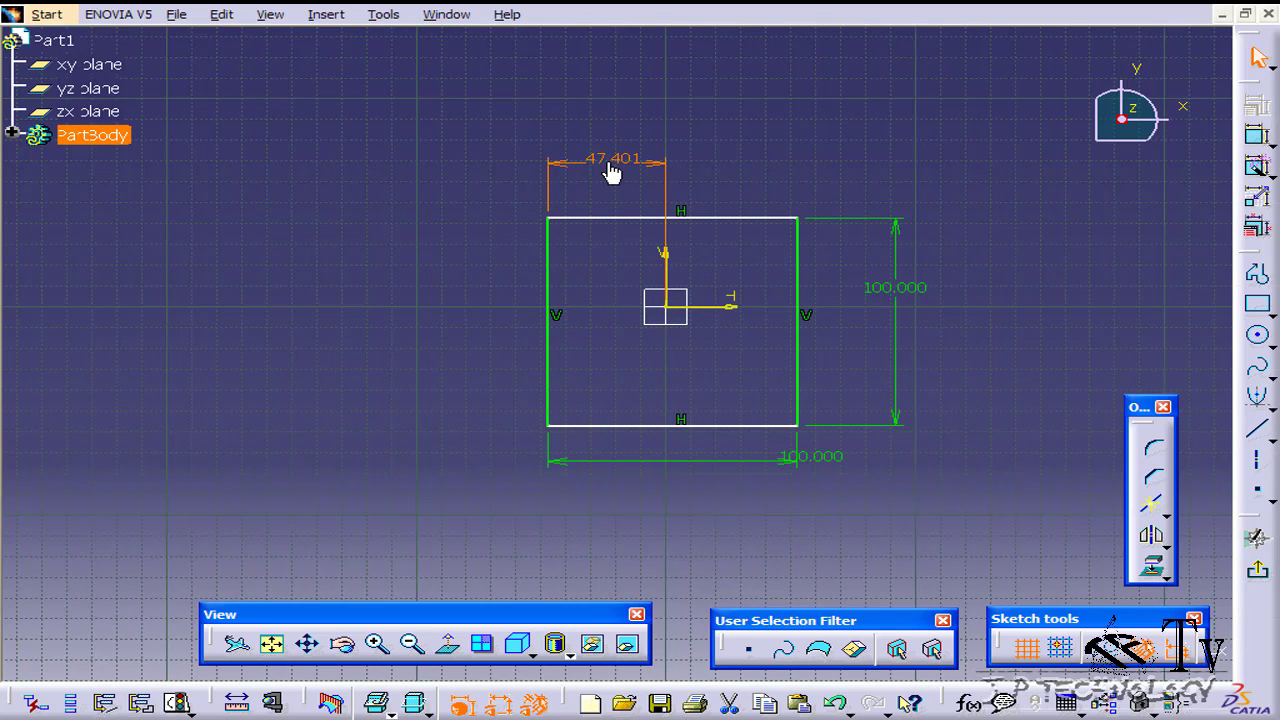
pyautogui.doubleClick(612, 160)
pyautogui.write('50')
pyautogui.press('Return')
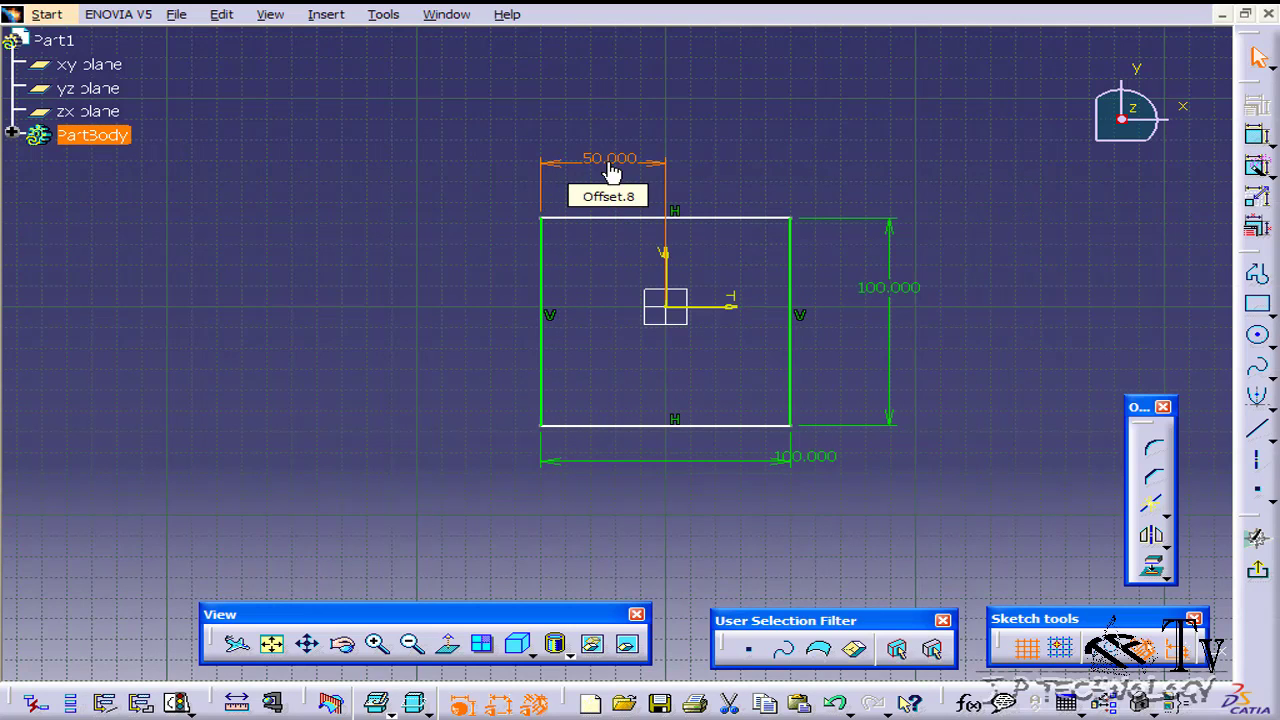
# Step: Try a right-edge distance to the vertical axis, then cancel it as redundant
pyautogui.click(1257, 135)
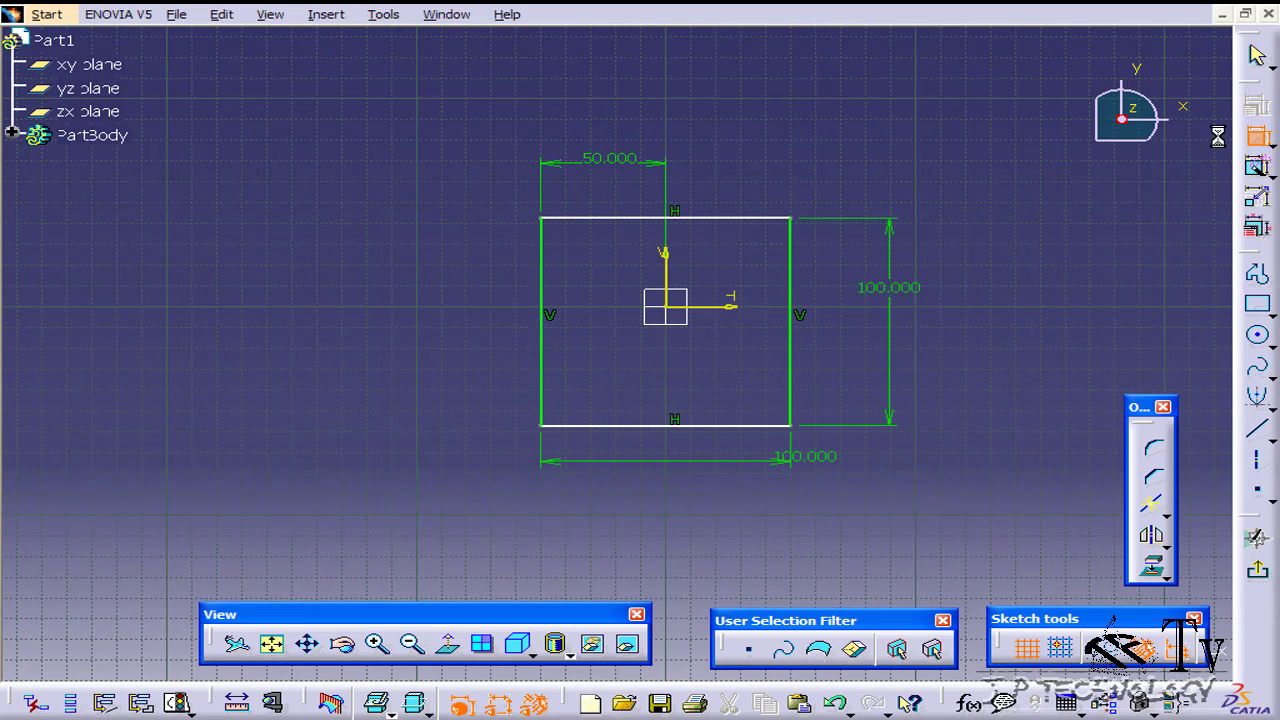
pyautogui.click(793, 330)
pyautogui.click(680, 308)
pyautogui.click(781, 155)
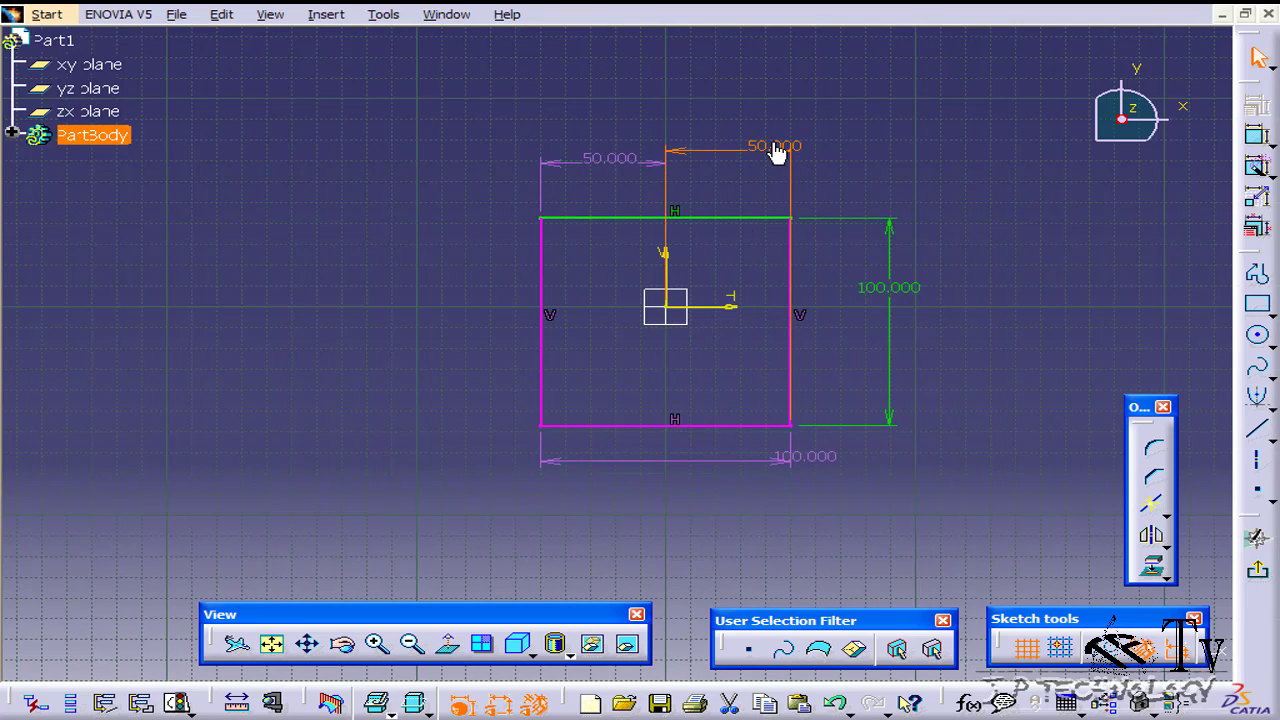
pyautogui.press('Escape')
# Step: Set the top edge 50 from the horizontal axis and exit the sketch
pyautogui.click(1254, 138)
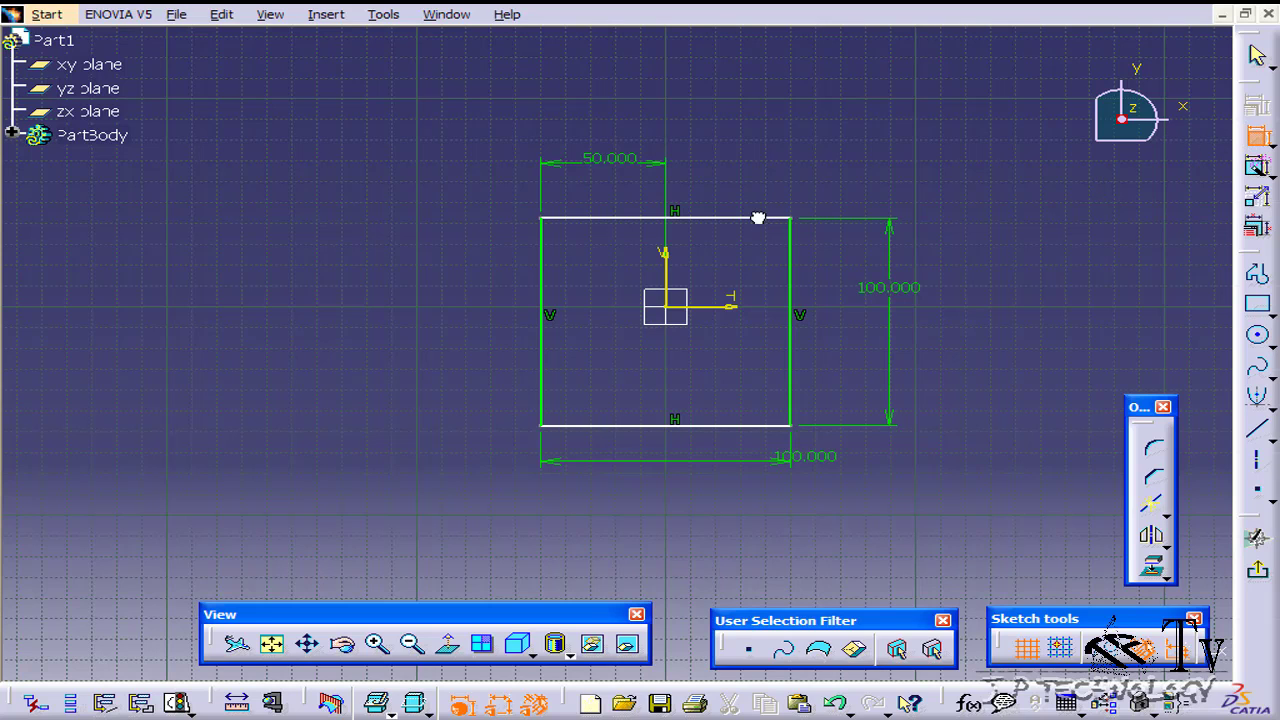
pyautogui.click(764, 219)
pyautogui.click(726, 307)
pyautogui.click(916, 220)
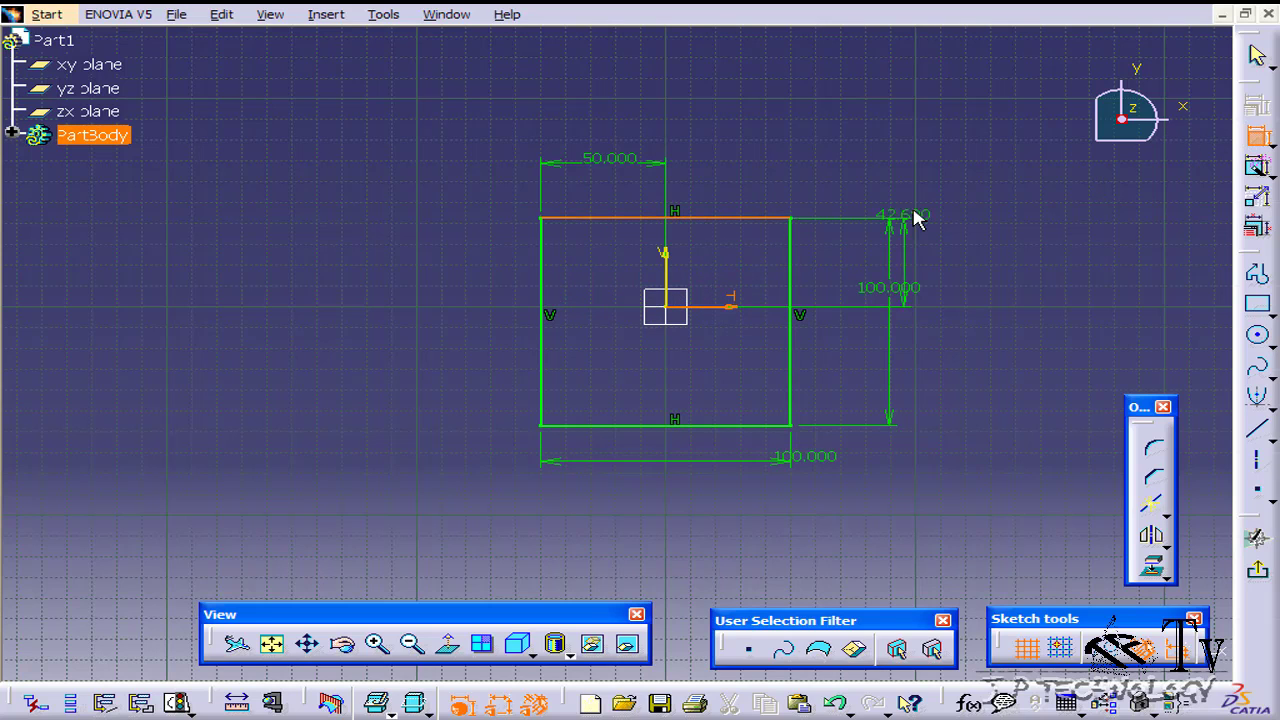
pyautogui.doubleClick(935, 175)
pyautogui.write('50')
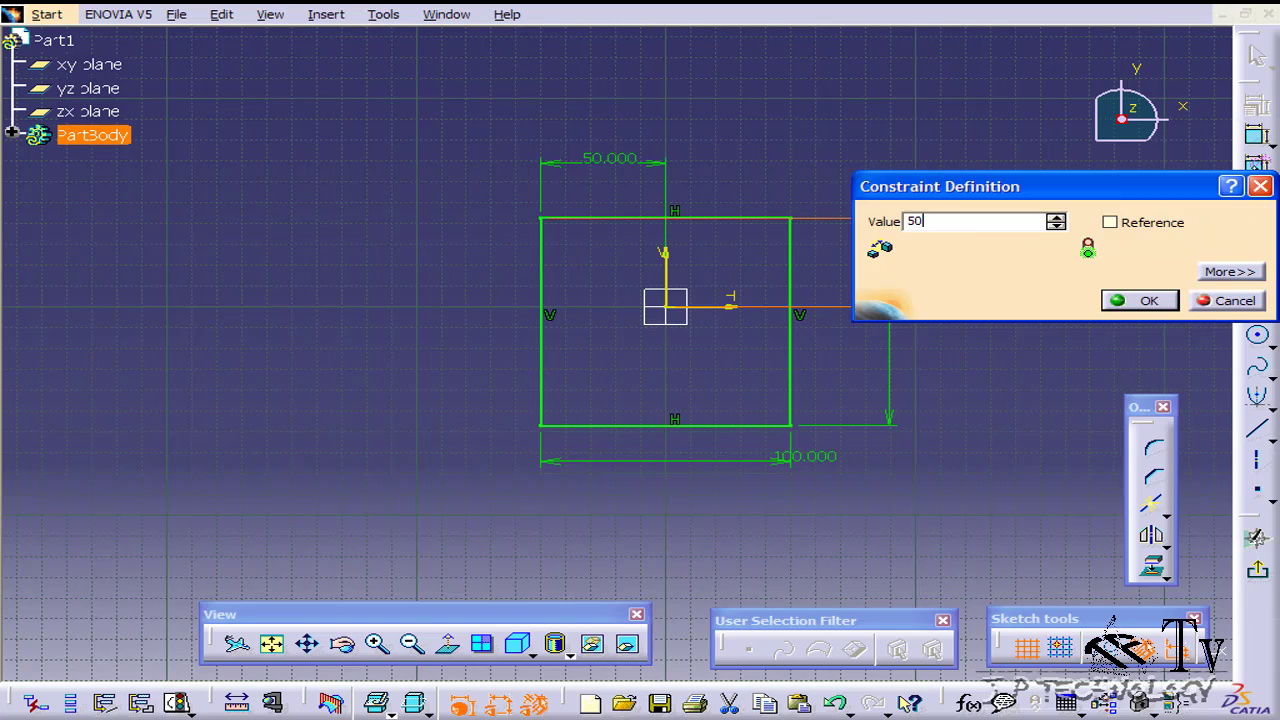
pyautogui.press('Return')
pyautogui.click(1257, 569)
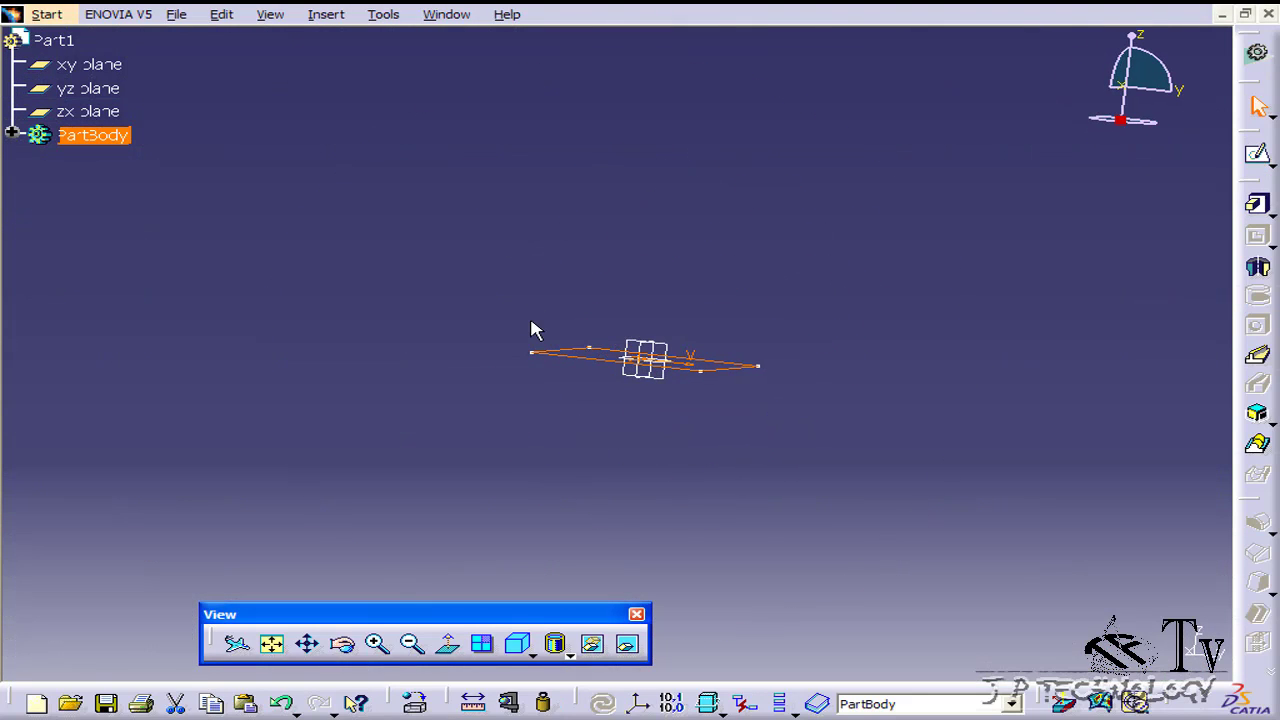
# Step: Orbit and zoom toward the square, then start a new sketch on the zx plane
pyautogui.moveTo(543, 363)
pyautogui.mouseDown(button='middle')
pyautogui.moveTo(600, 189)
pyautogui.moveTo(640, 451)
pyautogui.moveTo(687, 264)
pyautogui.mouseUp(button='middle')
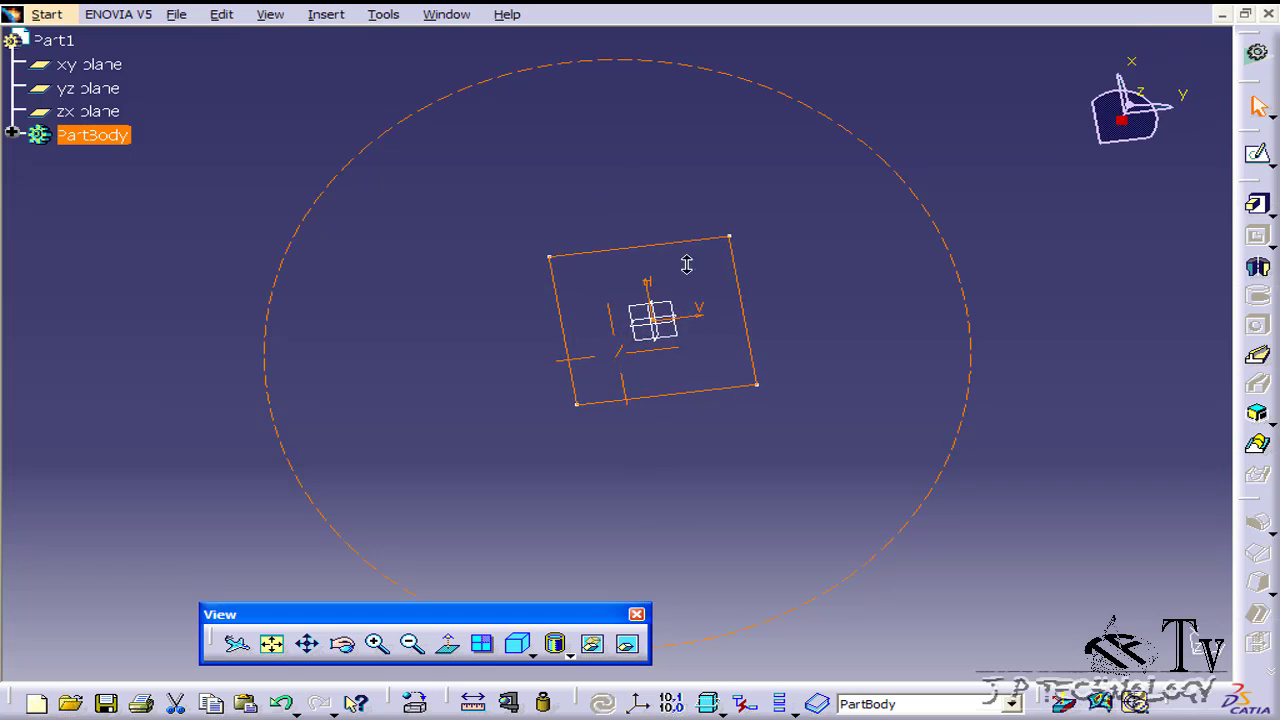
pyautogui.moveTo(646, 386)
pyautogui.mouseDown(button='middle')
pyautogui.moveTo(751, 323)
pyautogui.moveTo(686, 391)
pyautogui.moveTo(632, 280)
pyautogui.moveTo(649, 354)
pyautogui.moveTo(791, 306)
pyautogui.mouseUp(button='middle')
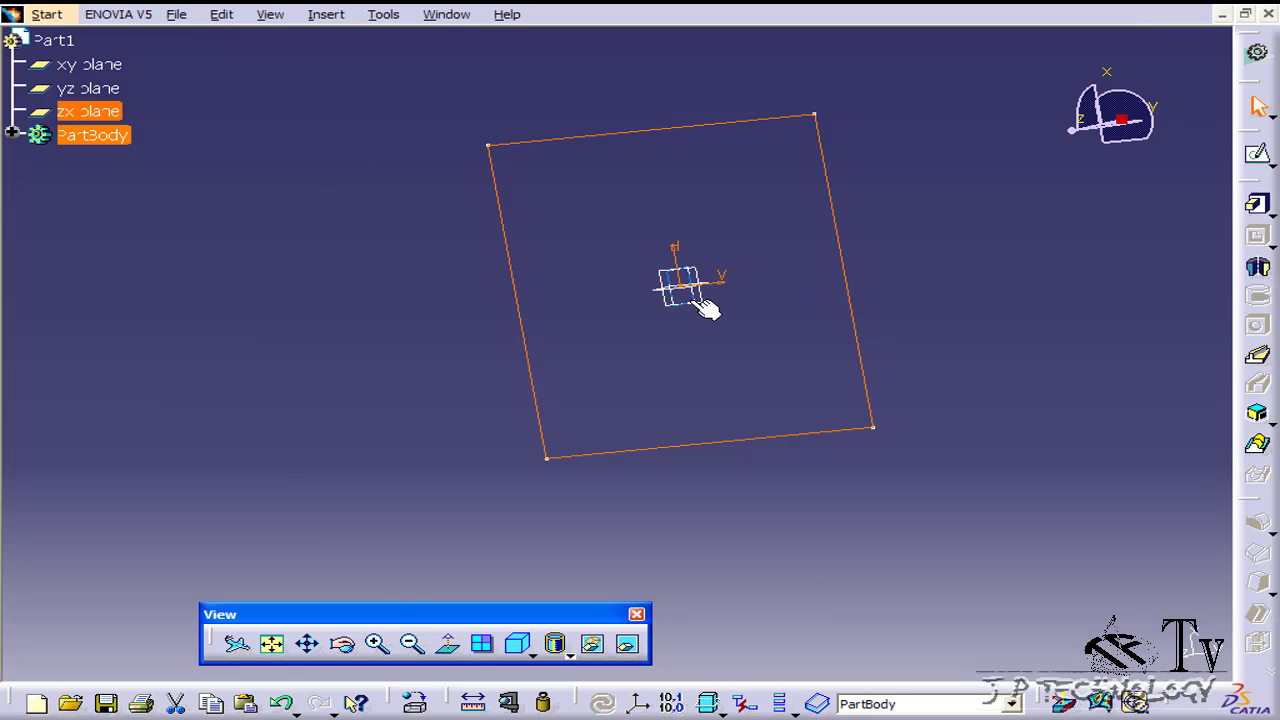
pyautogui.click(105, 112)
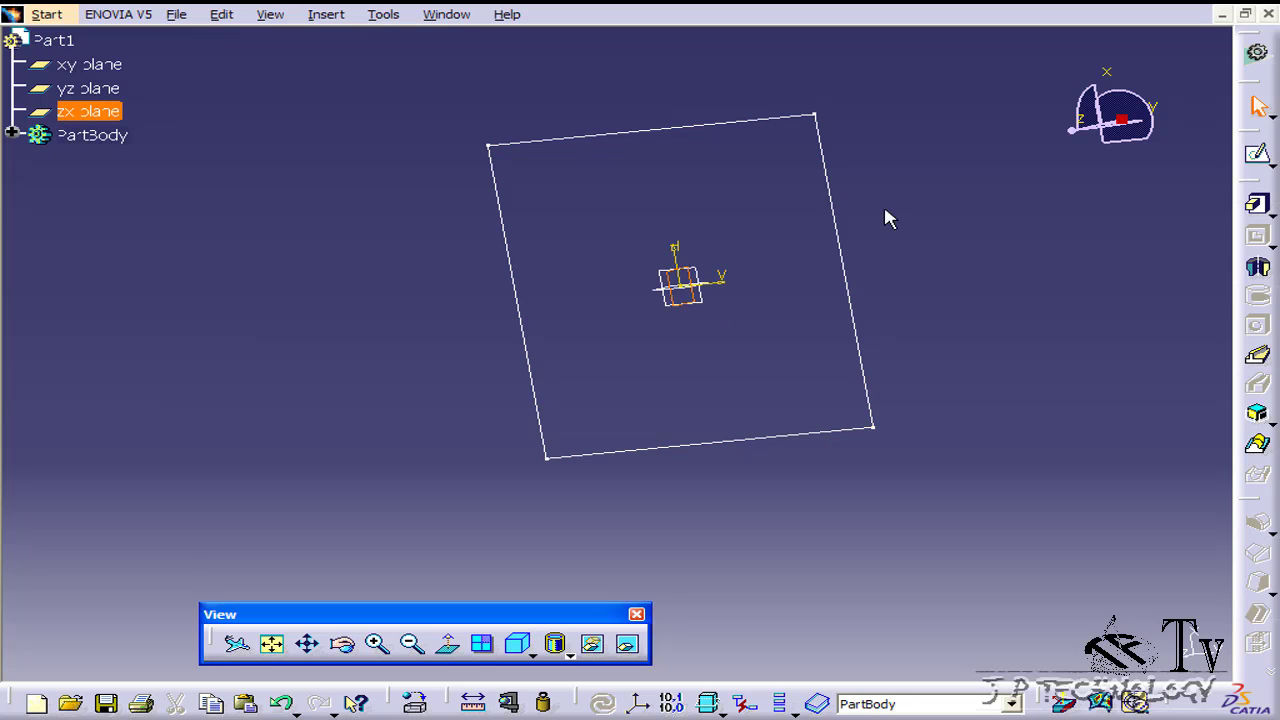
pyautogui.click(1257, 153)
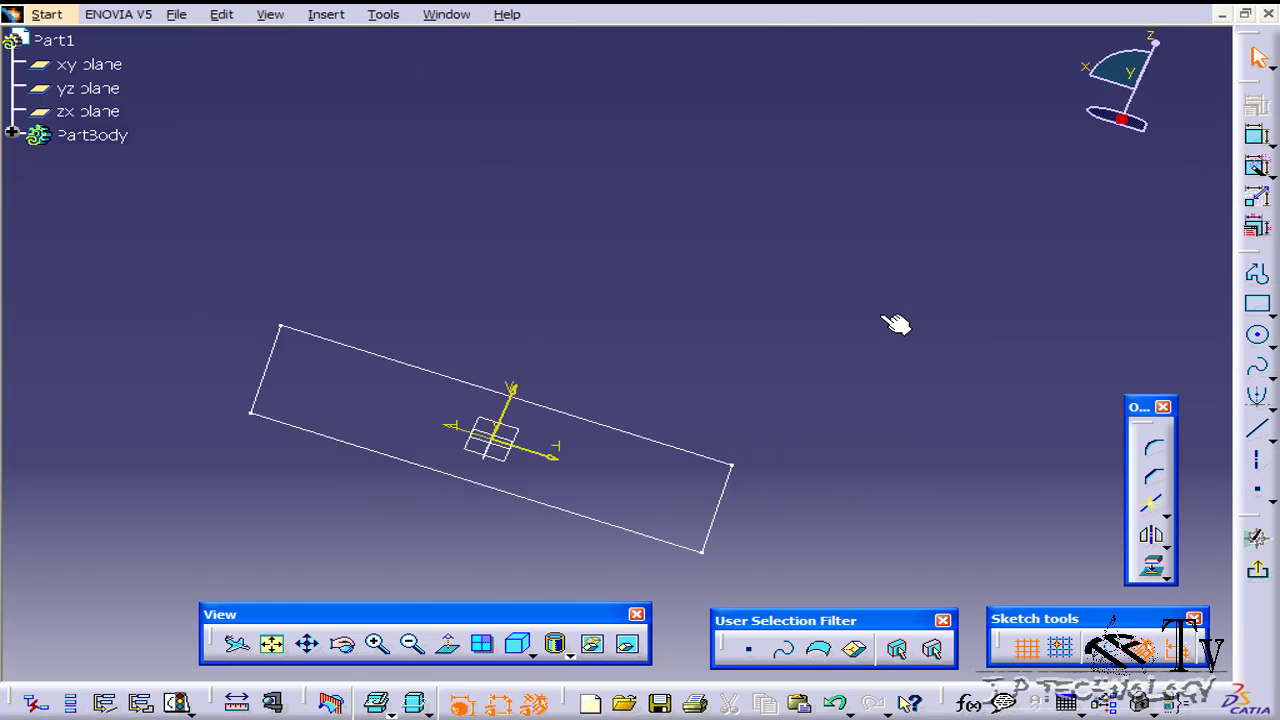
# Step: Draw an origin-centred circle with a 100 mm diameter on the zx plane and exit the sketch
pyautogui.click(1268, 341)
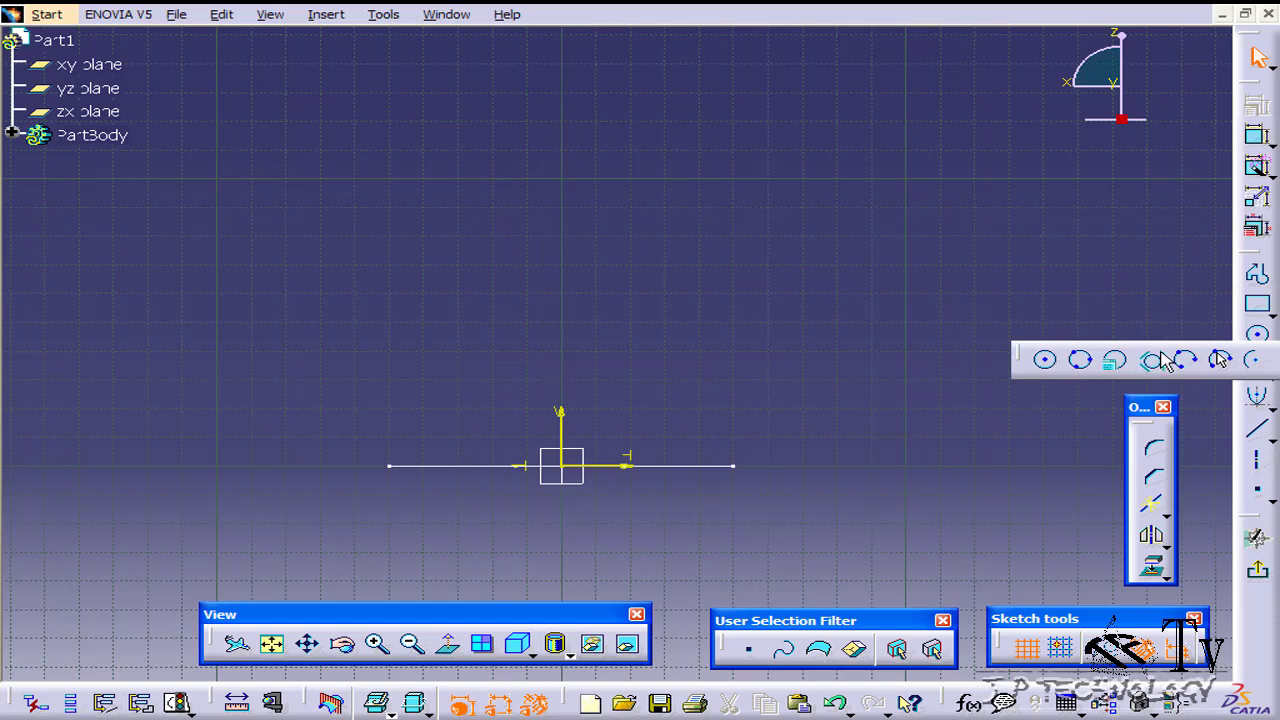
pyautogui.click(1047, 362)
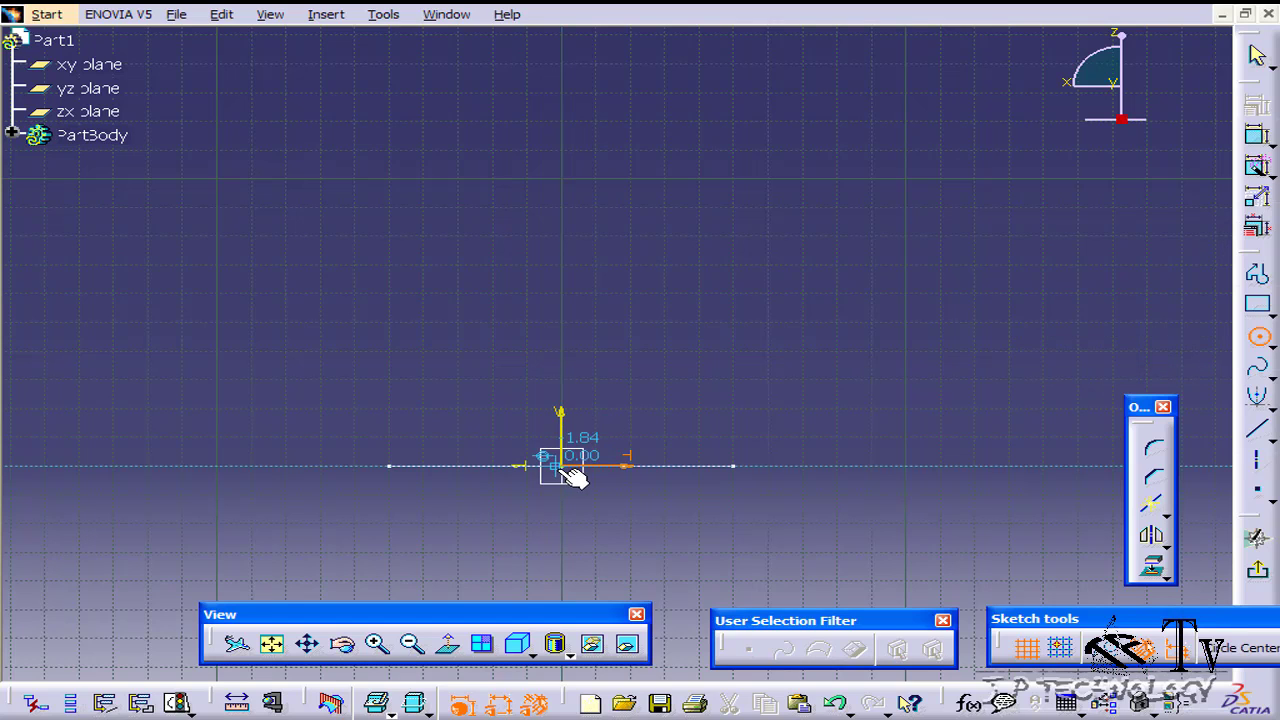
pyautogui.click(561, 466)
pyautogui.click(695, 366)
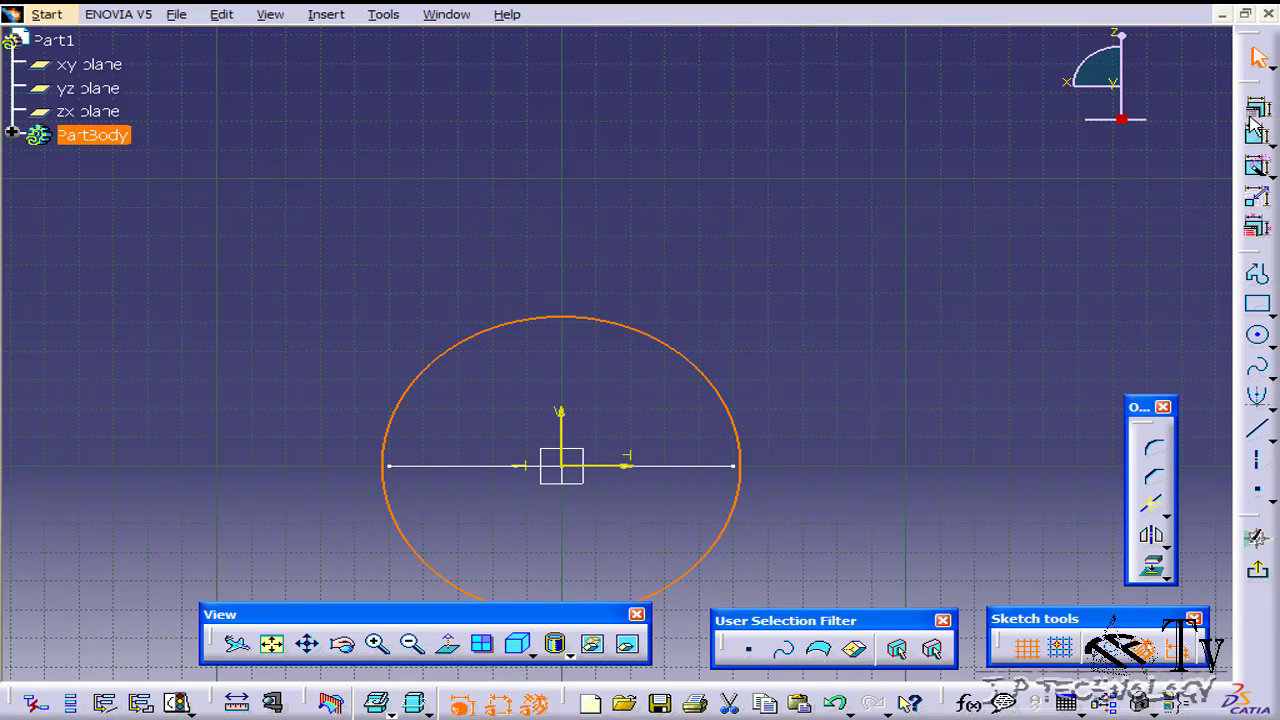
pyautogui.click(1259, 170)
pyautogui.click(695, 366)
pyautogui.doubleClick(810, 247)
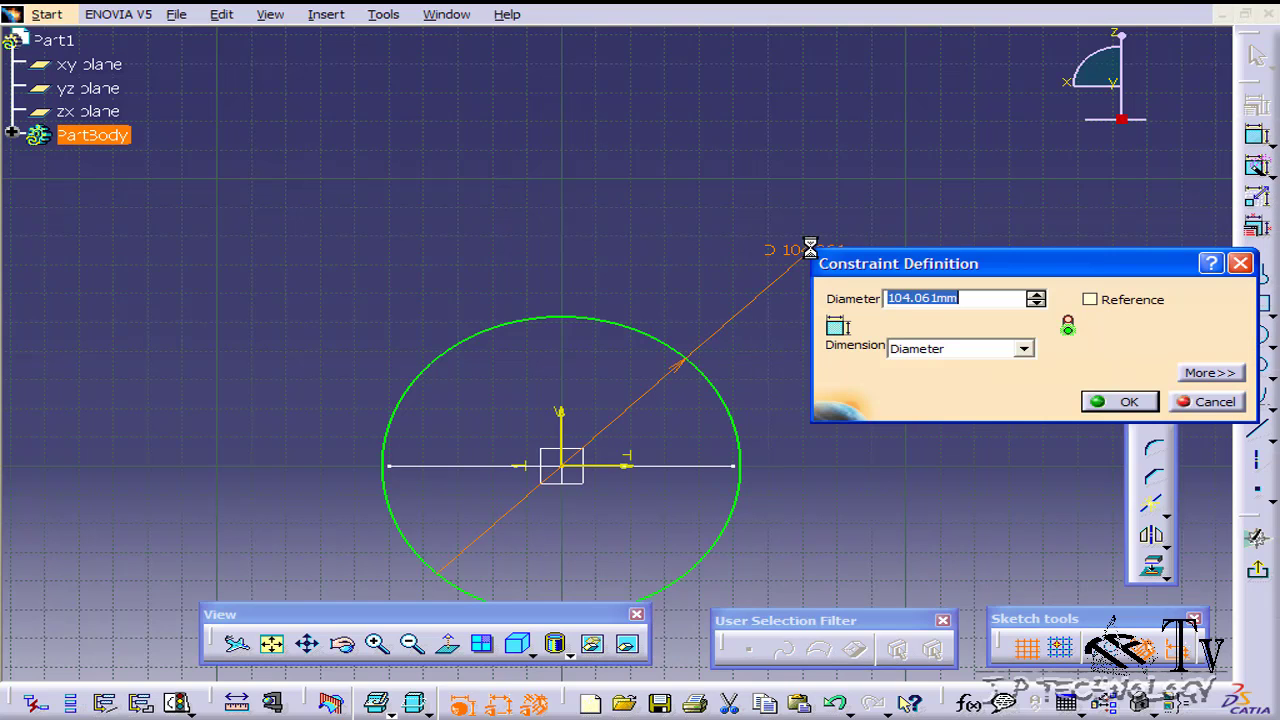
pyautogui.write('100')
pyautogui.press('Return')
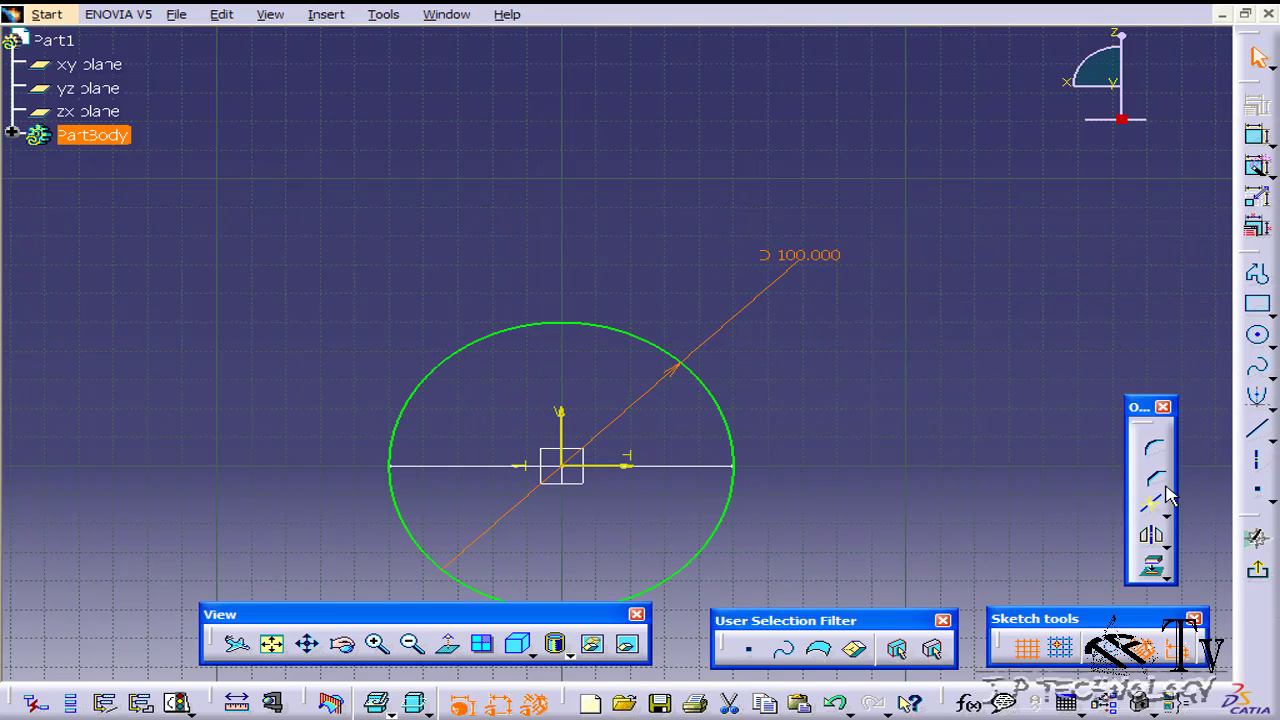
pyautogui.click(1257, 569)
pyautogui.moveTo(580, 203)
pyautogui.mouseDown(button='middle')
pyautogui.moveTo(440, 280)
pyautogui.moveTo(474, 322)
pyautogui.moveTo(611, 257)
pyautogui.moveTo(770, 295)
pyautogui.moveTo(666, 403)
pyautogui.moveTo(600, 414)
pyautogui.moveTo(511, 471)
pyautogui.moveTo(643, 343)
pyautogui.moveTo(700, 314)
pyautogui.moveTo(771, 320)
pyautogui.moveTo(777, 360)
pyautogui.moveTo(600, 433)
pyautogui.mouseUp(button='middle')
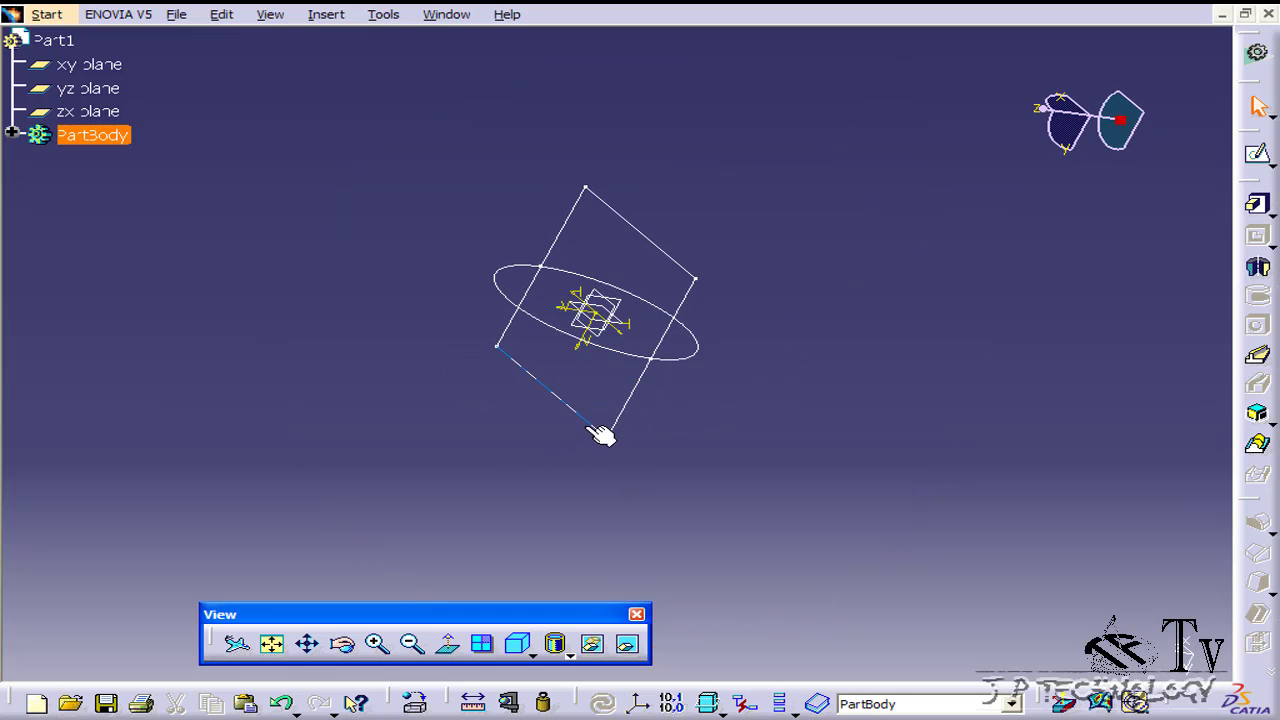
pyautogui.click(1257, 413)
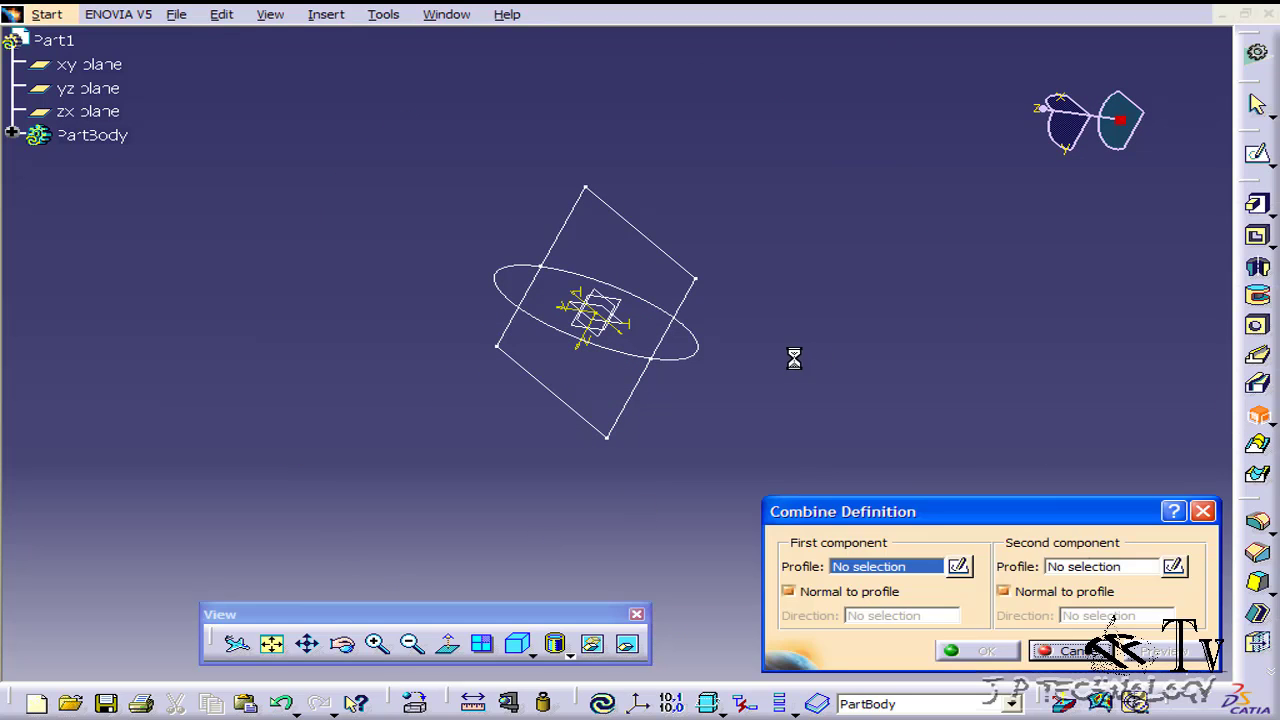
pyautogui.click(630, 356)
pyautogui.click(695, 279)
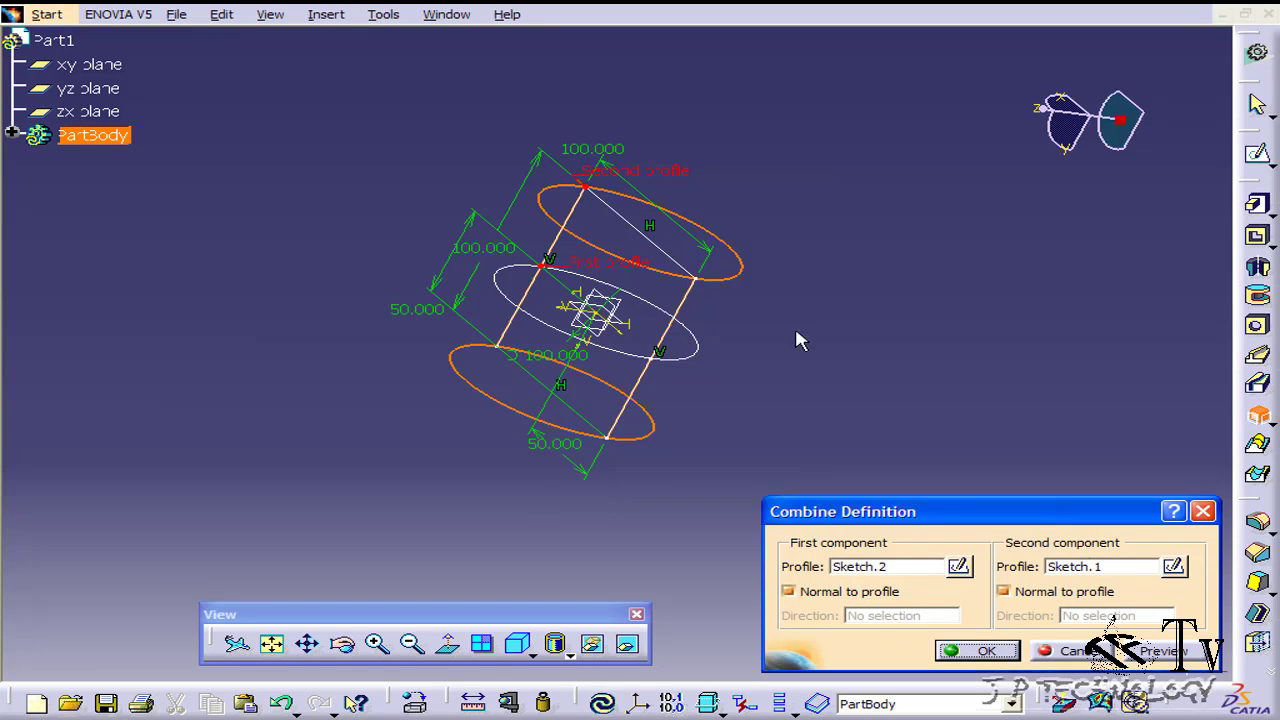
pyautogui.moveTo(842, 405); pyautogui.dragTo(900, 460, button='middle')
pyautogui.click(986, 651)
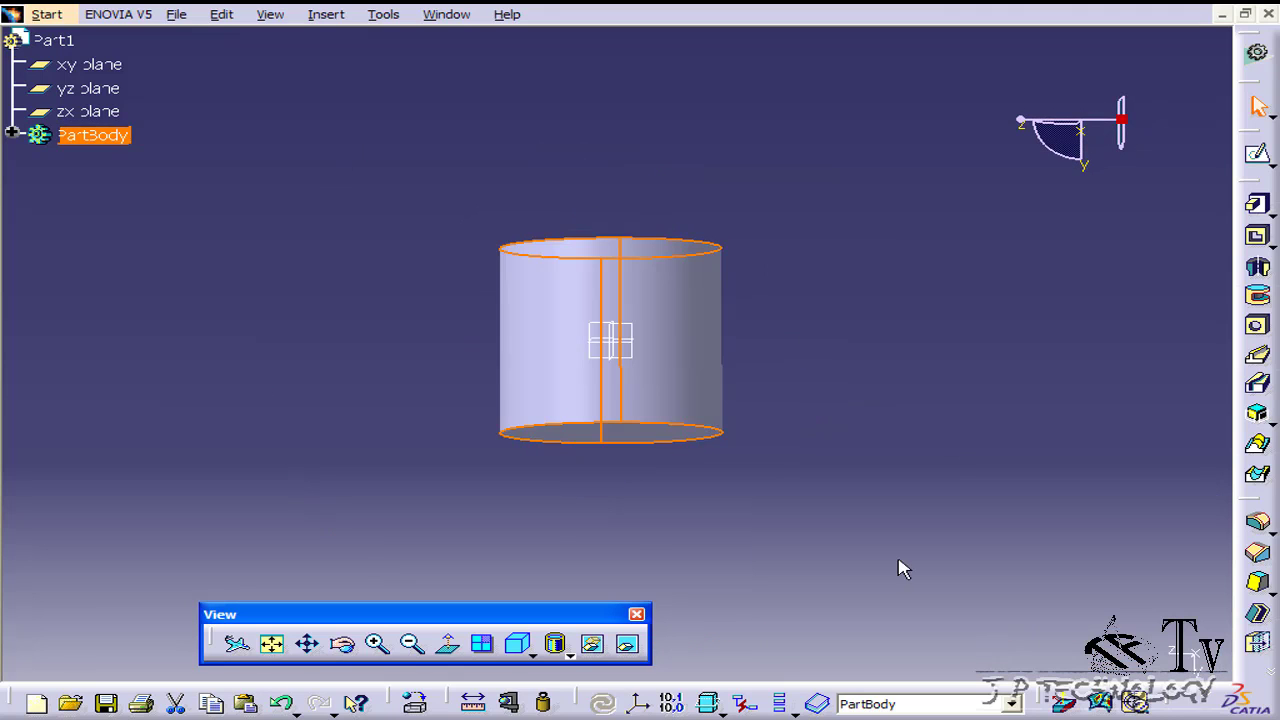
pyautogui.click(643, 480)
pyautogui.moveTo(643, 480); pyautogui.dragTo(888, 528, button='middle')
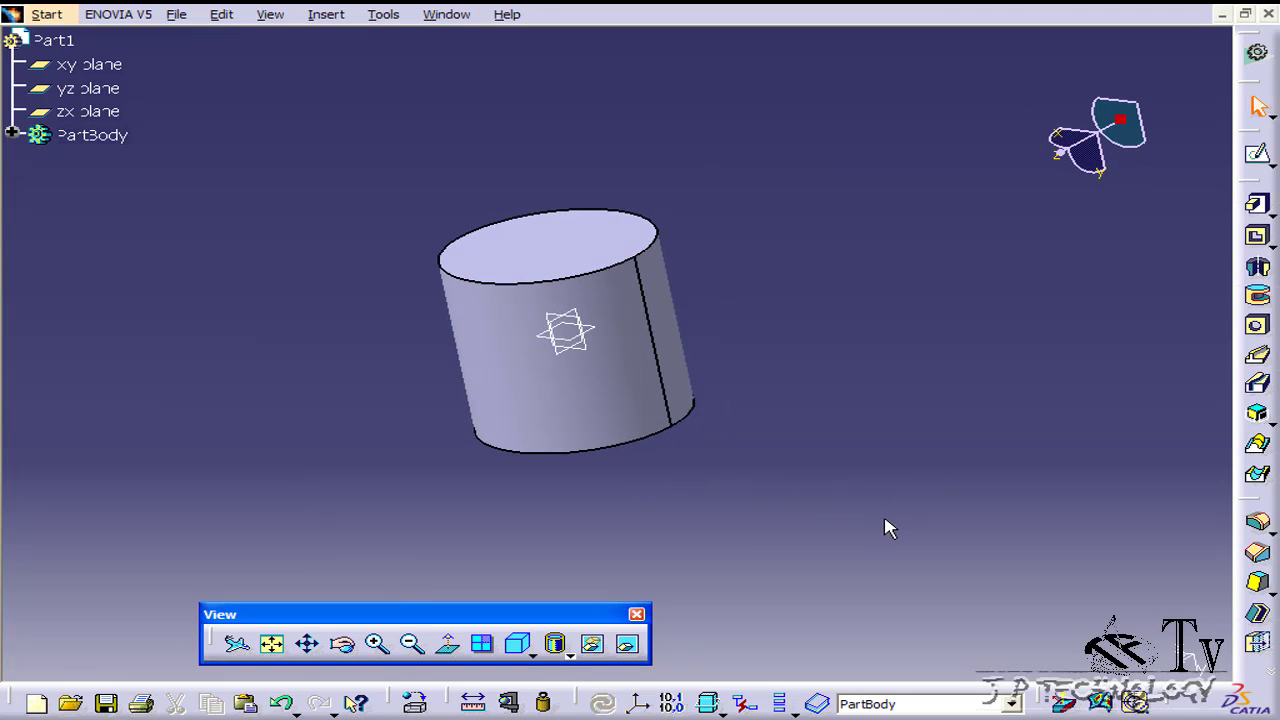
pyautogui.hotkey('ctrl', 'z')
pyautogui.hotkey('ctrl', 'z')
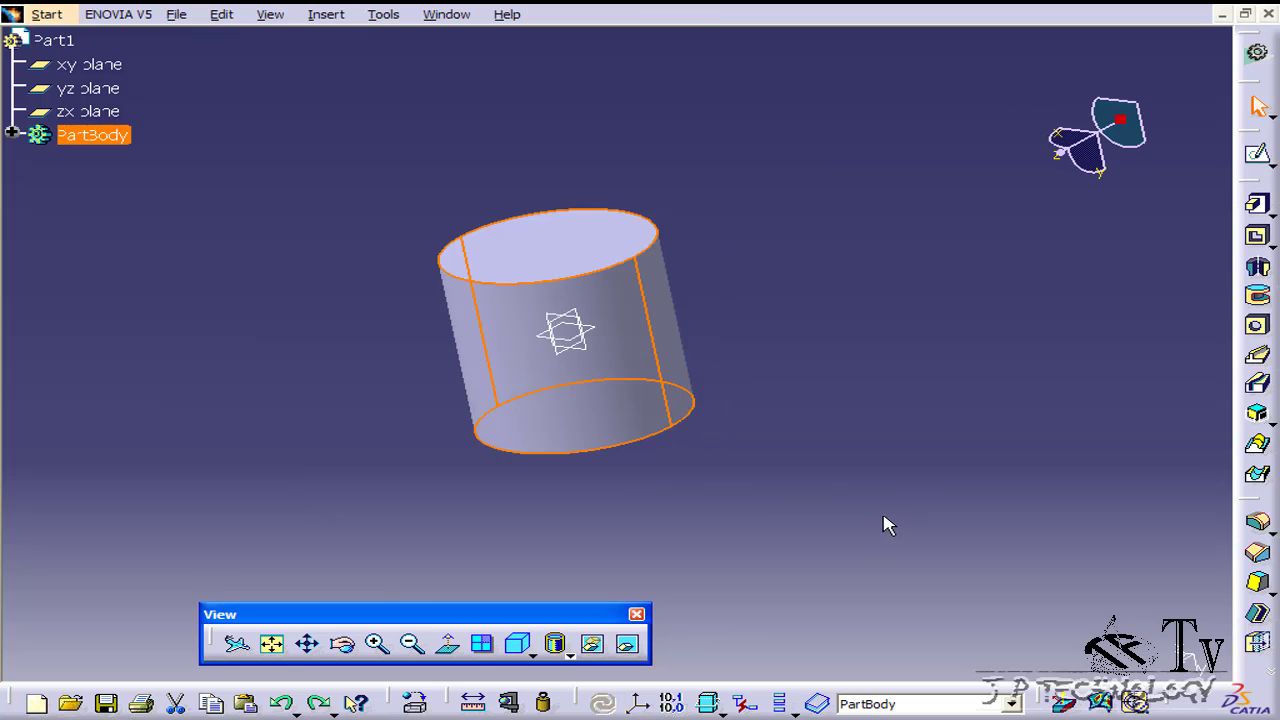
pyautogui.click(1256, 412)
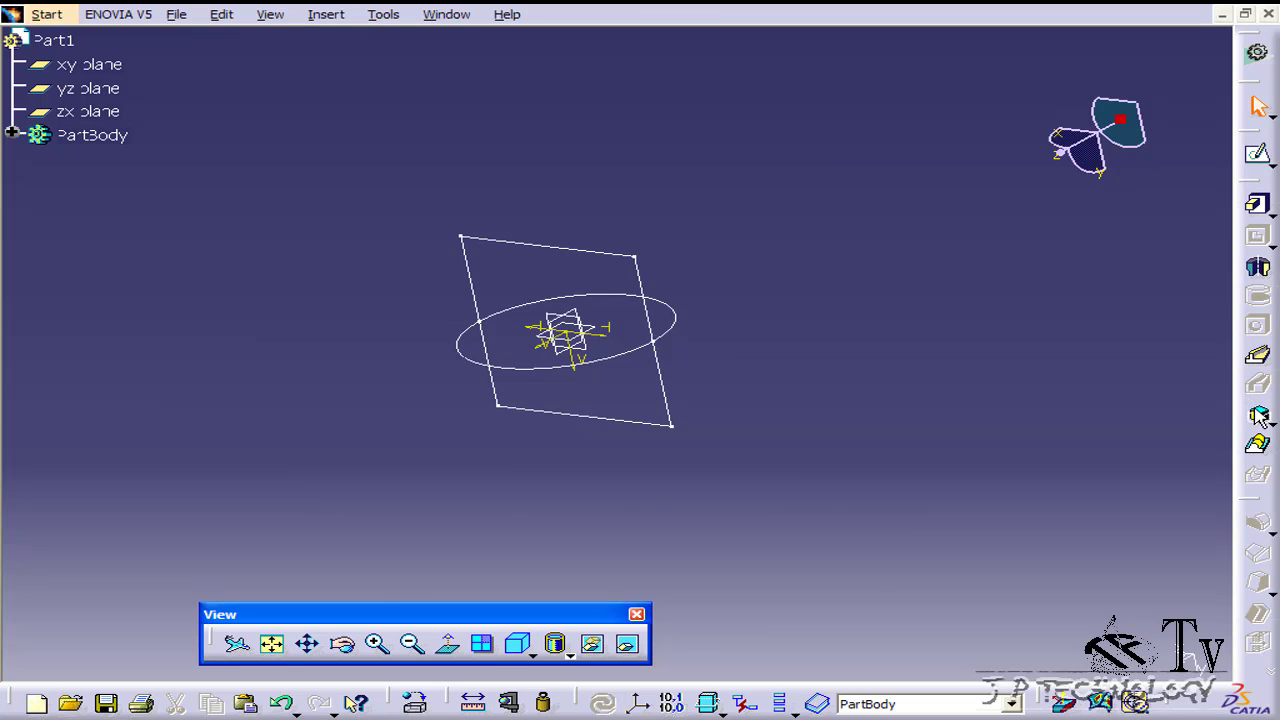
pyautogui.click(590, 286)
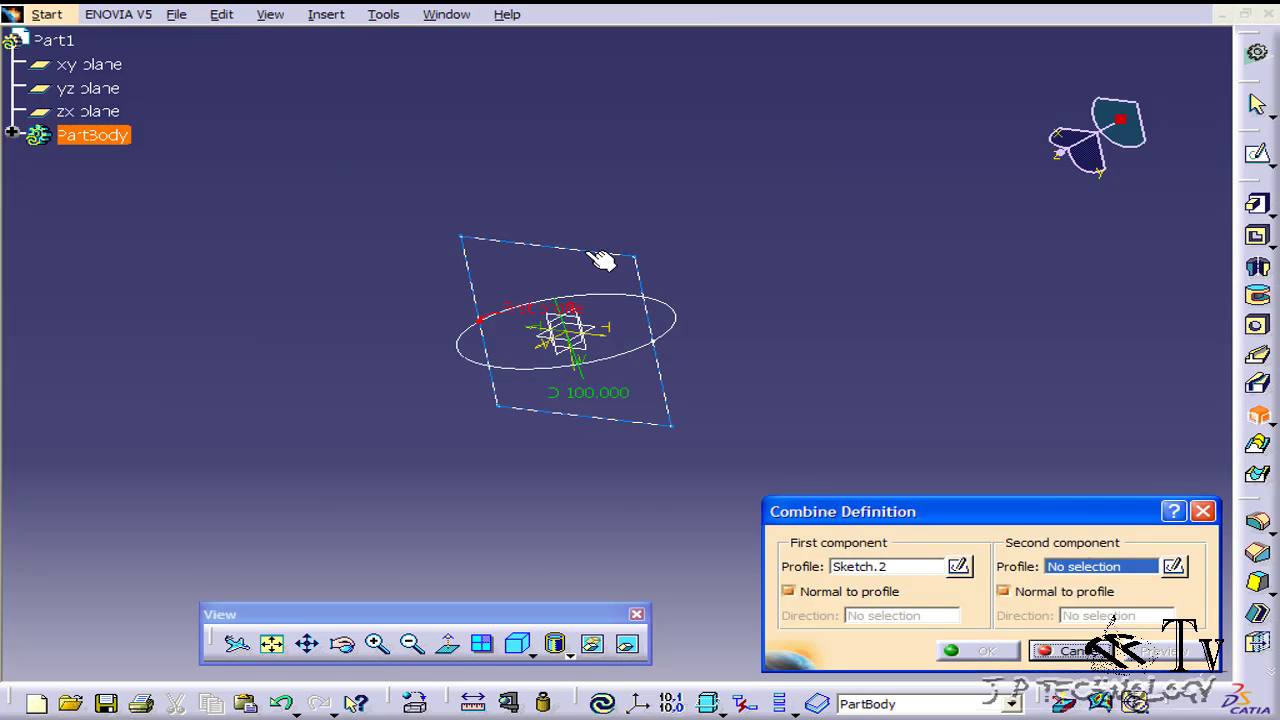
pyautogui.click(584, 249)
pyautogui.moveTo(580, 249)
pyautogui.mouseDown(button='middle')
pyautogui.moveTo(672, 235)
pyautogui.moveTo(628, 258)
pyautogui.moveTo(643, 337)
pyautogui.moveTo(580, 400)
pyautogui.moveTo(600, 360)
pyautogui.mouseUp(button='middle')
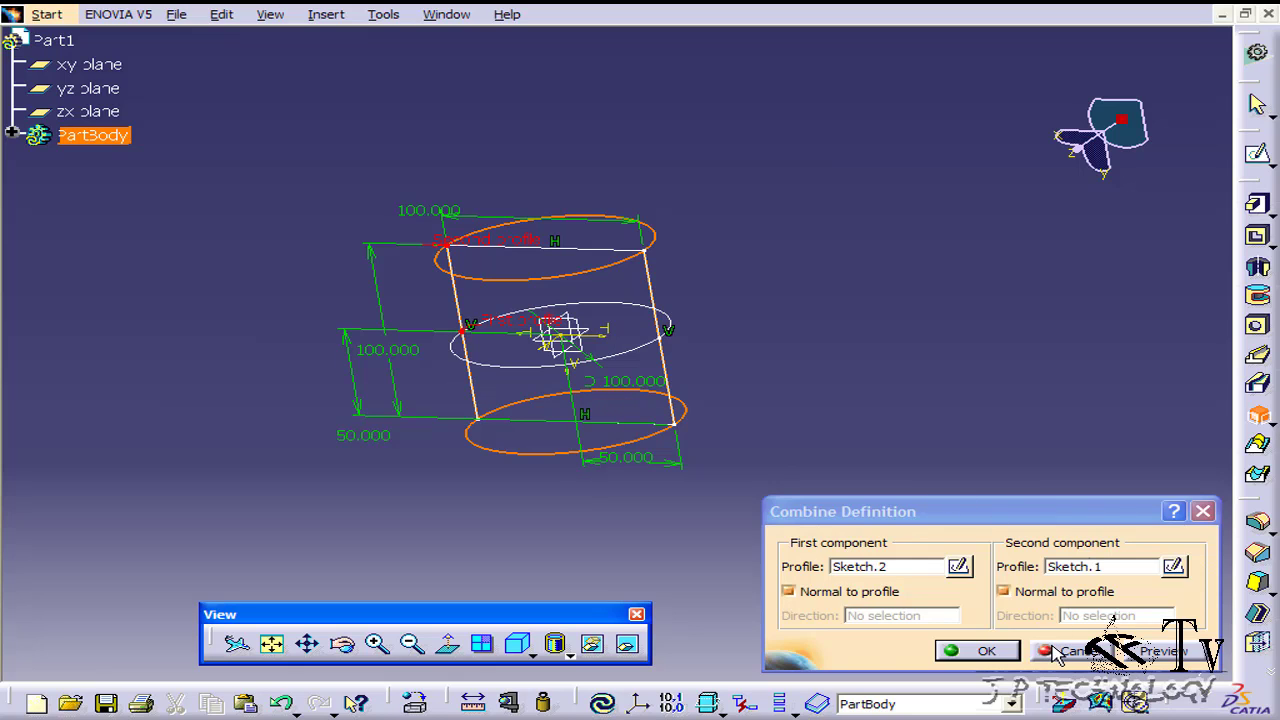
pyautogui.click(985, 651)
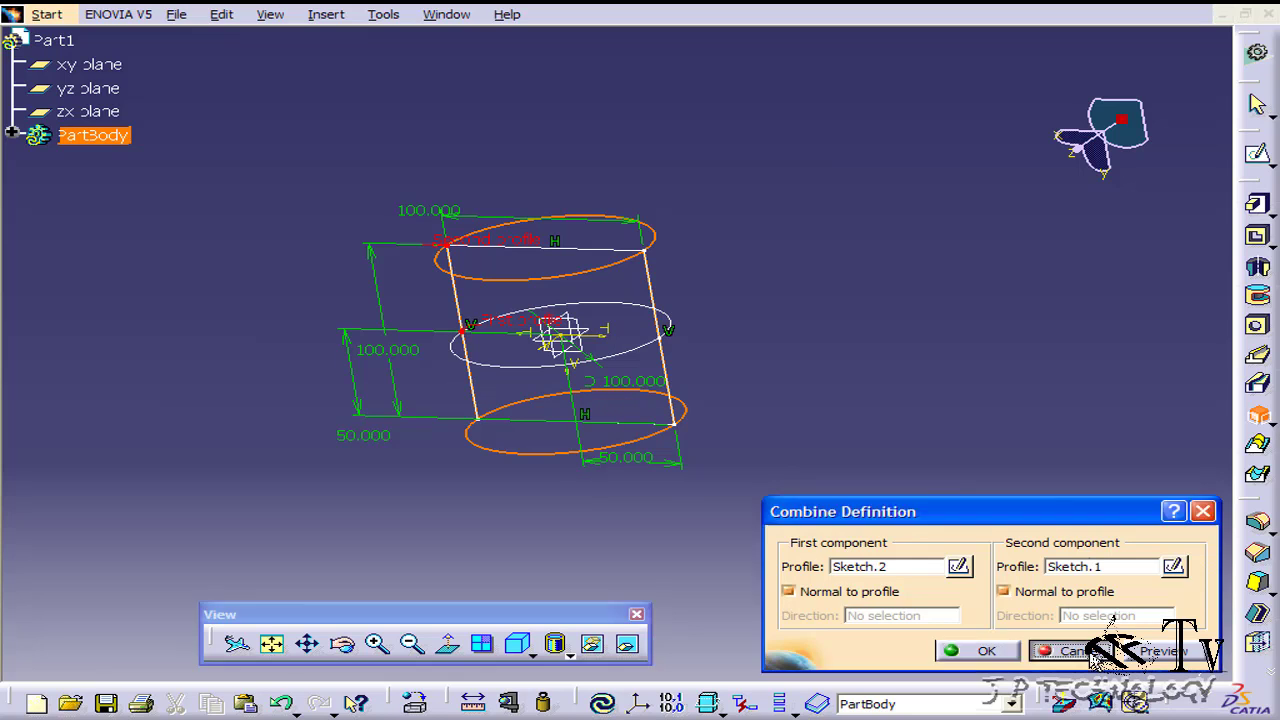
pyautogui.click(530, 378)
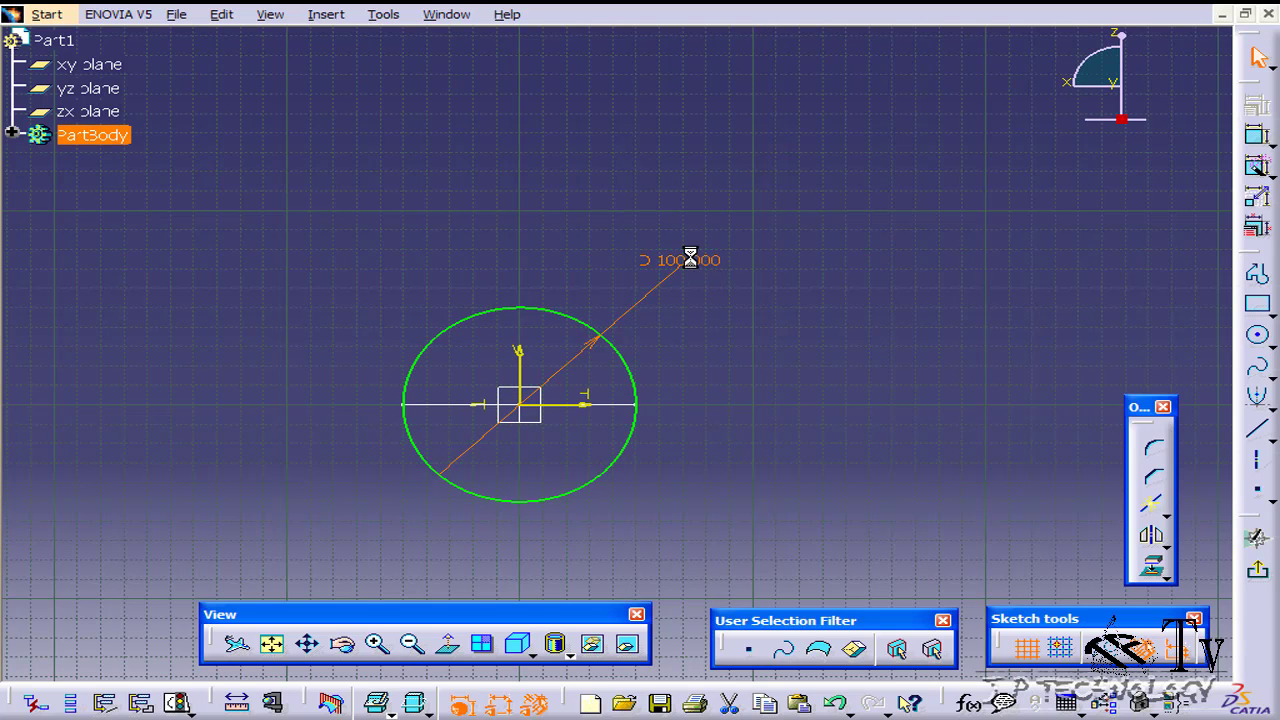
# Step: Change the circle's diameter from 100 mm to 200 mm and exit the sketch
pyautogui.doubleClick(690, 259)
pyautogui.write('200')
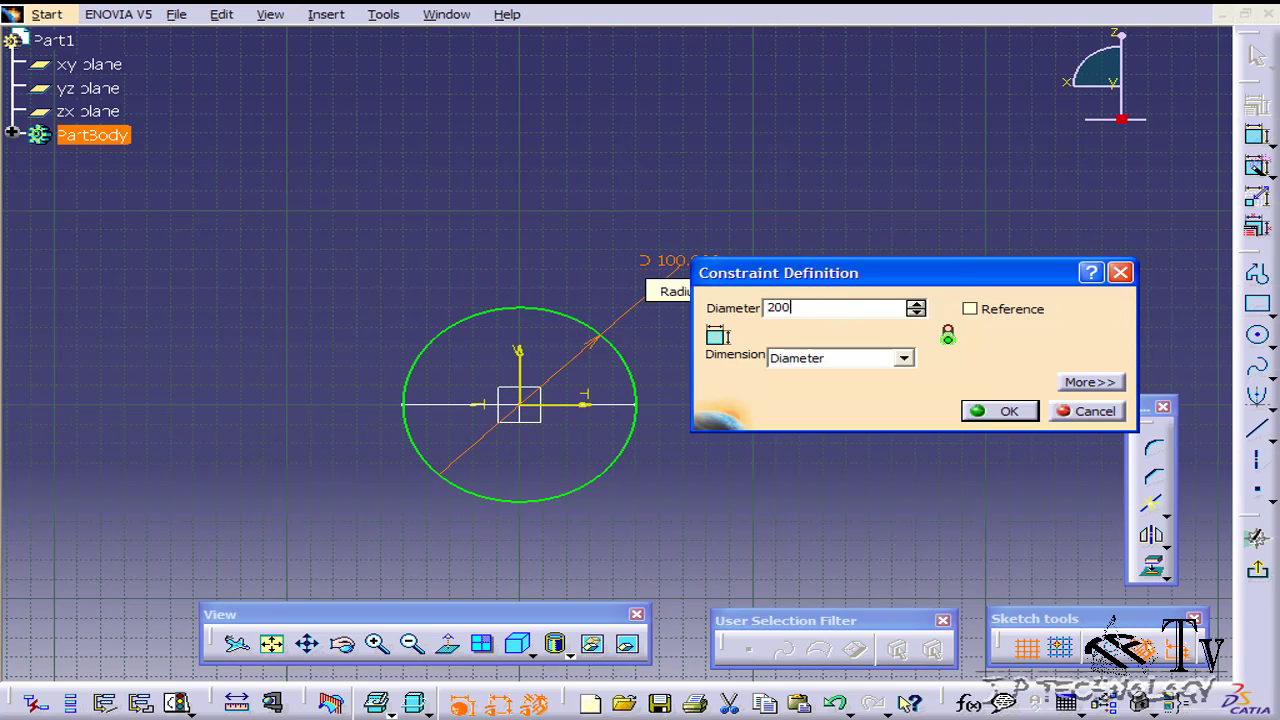
pyautogui.press('Return')
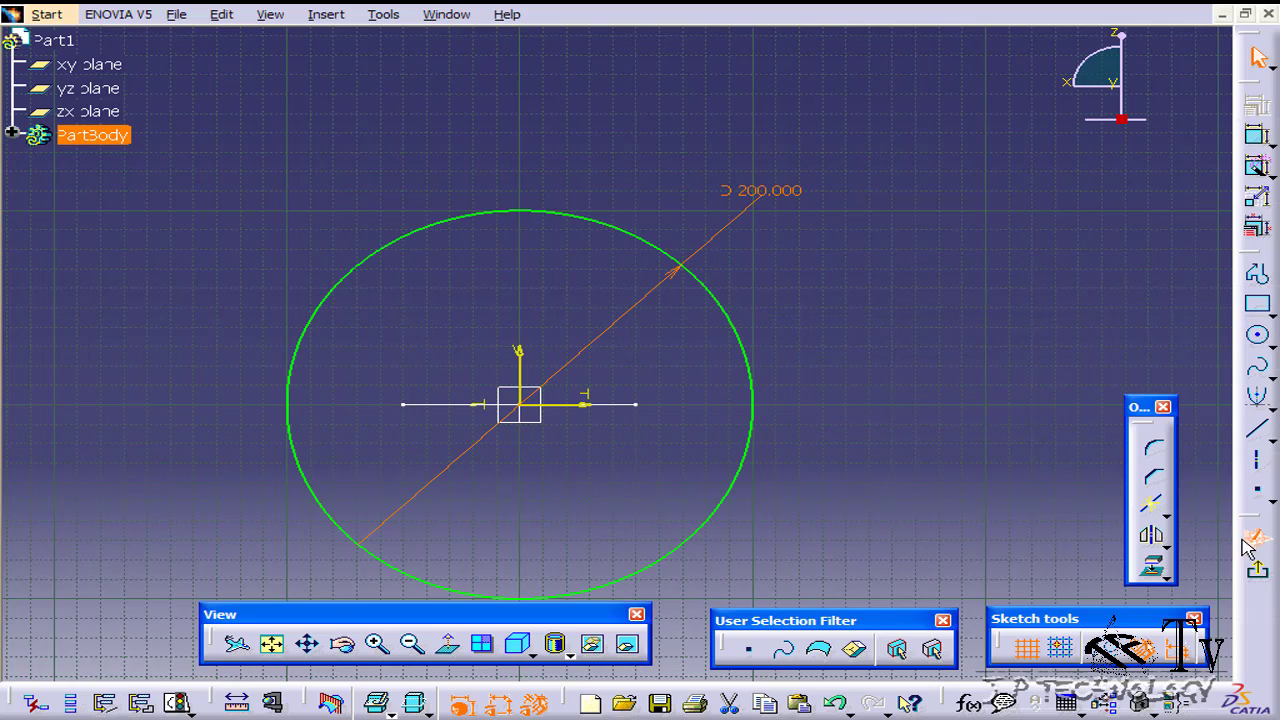
pyautogui.click(1259, 576)
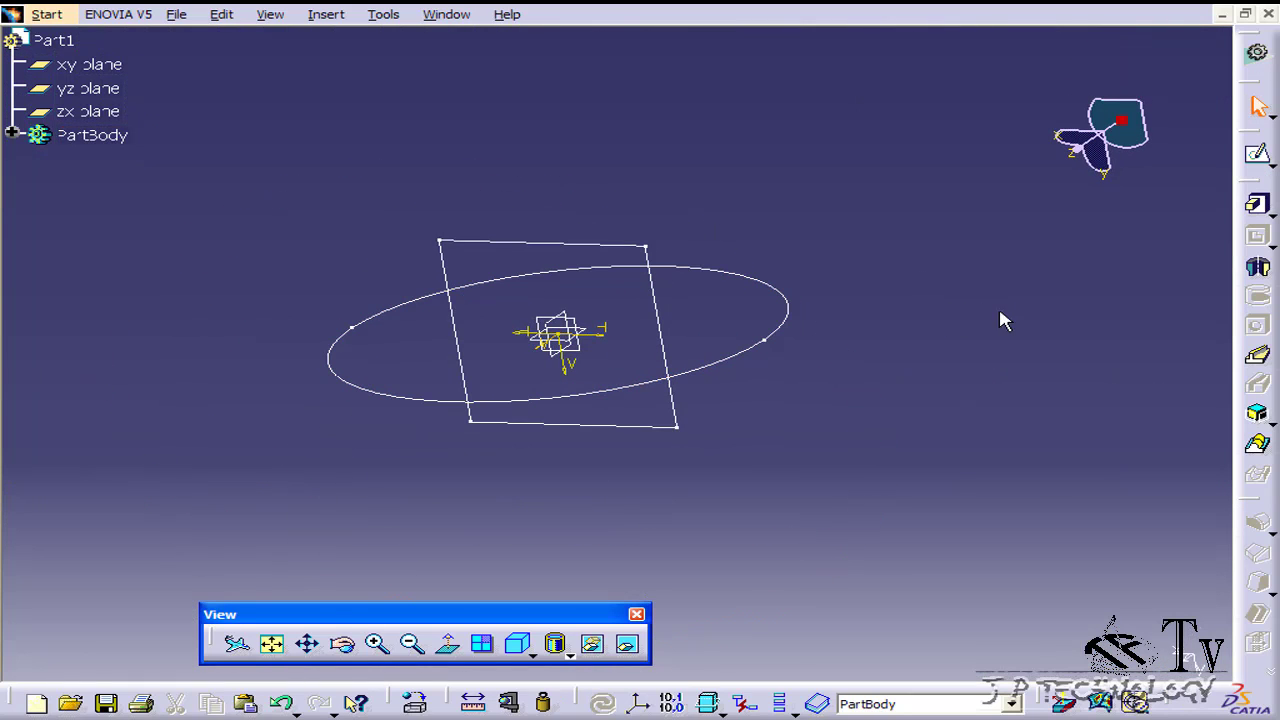
# Step: Combine the circle and square sketches into a solid, inspect it, then undo it
pyautogui.click(1258, 412)
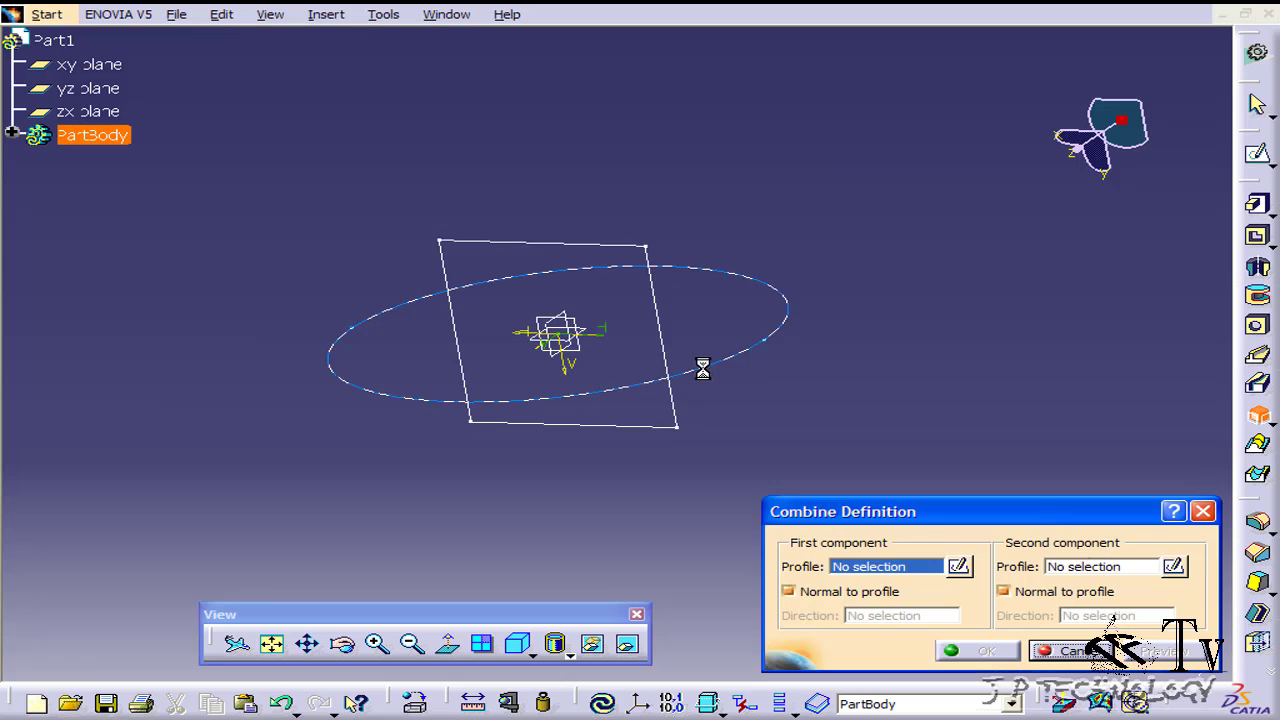
pyautogui.click(662, 343)
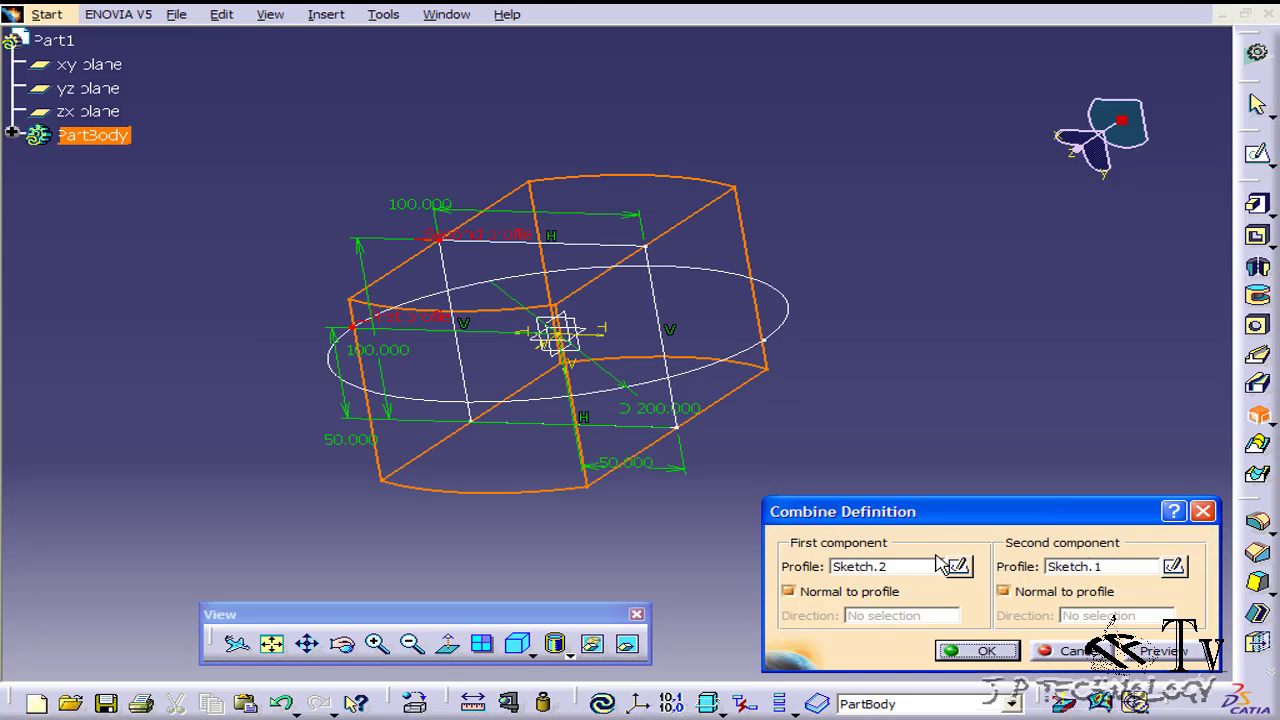
pyautogui.click(978, 652)
pyautogui.moveTo(557, 443)
pyautogui.mouseDown(button='middle')
pyautogui.moveTo(806, 300)
pyautogui.moveTo(849, 400)
pyautogui.moveTo(434, 423)
pyautogui.moveTo(566, 434)
pyautogui.mouseUp(button='middle')
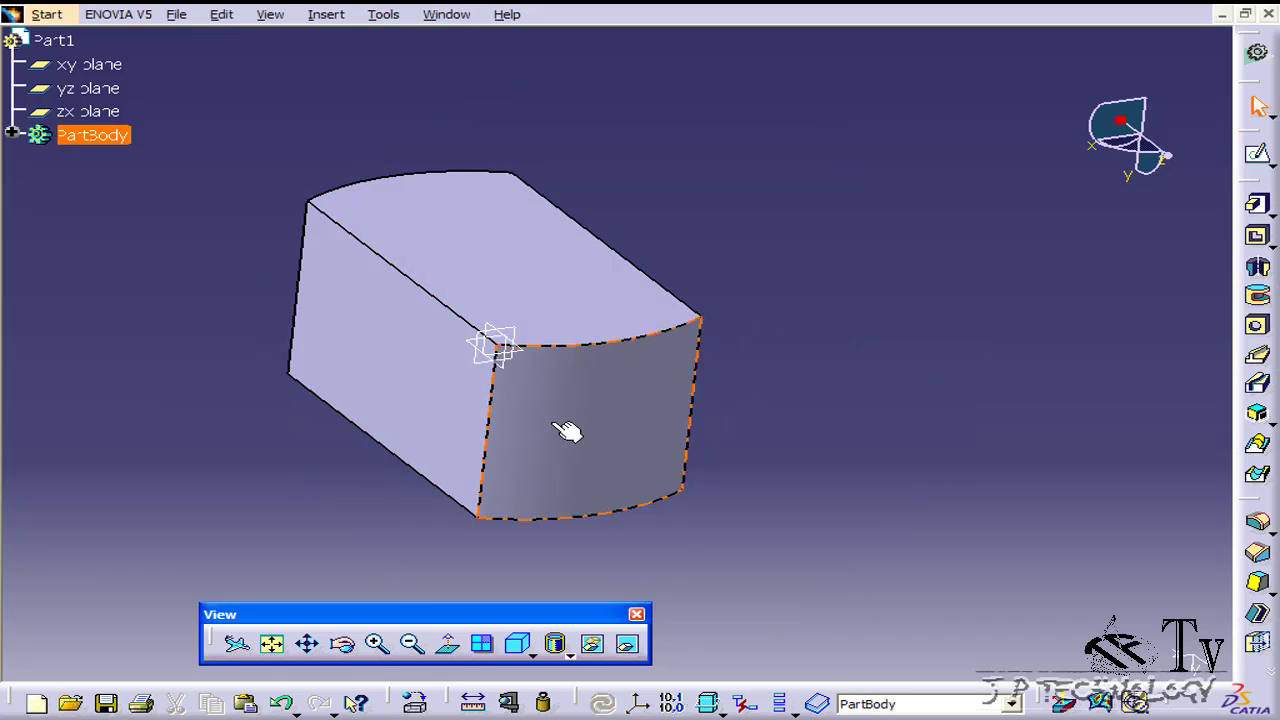
pyautogui.hotkey('ctrl', 'z')
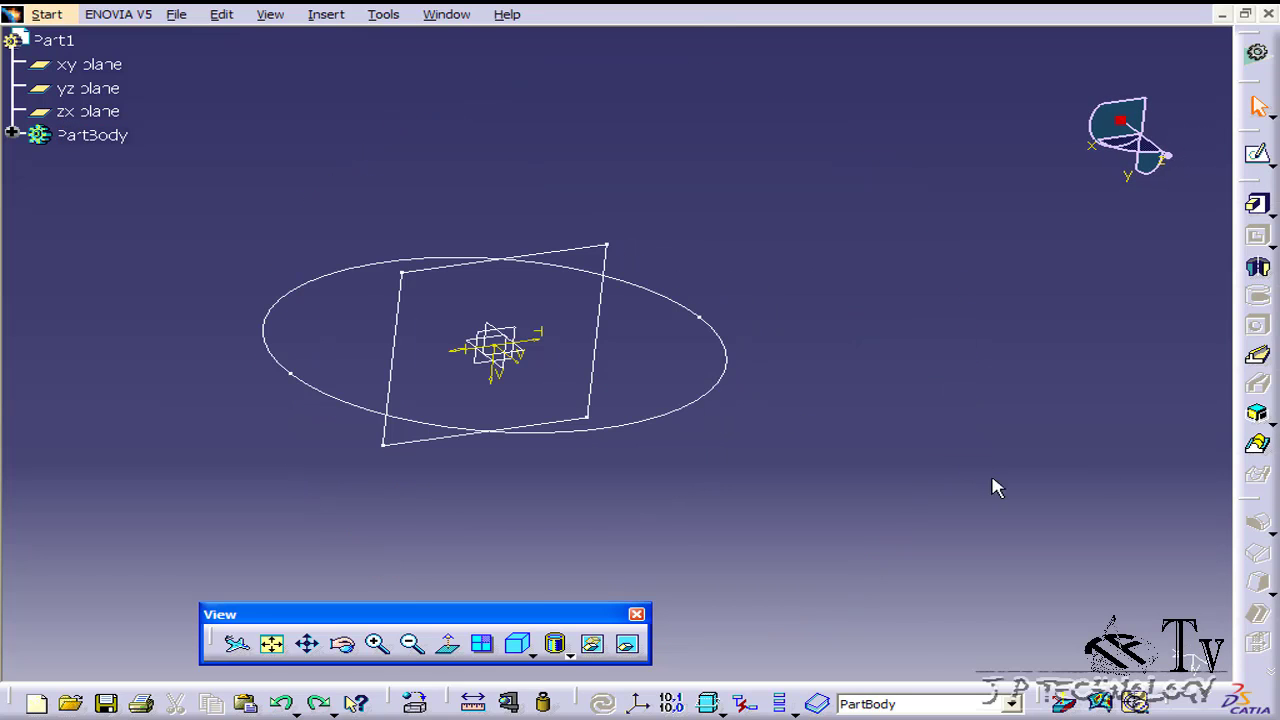
# Step: Attempt a combine, dismiss the identical-profiles errors twice, and cancel it
pyautogui.click(1258, 410)
pyautogui.click(625, 429)
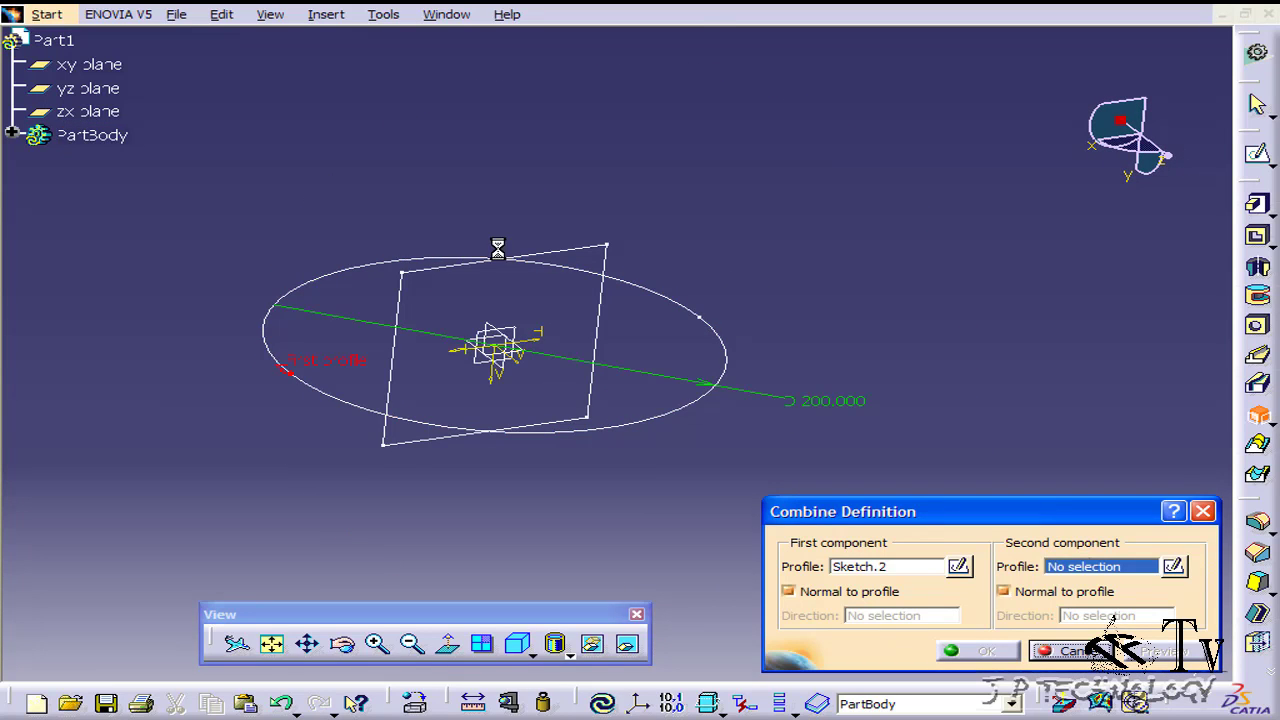
pyautogui.click(512, 262)
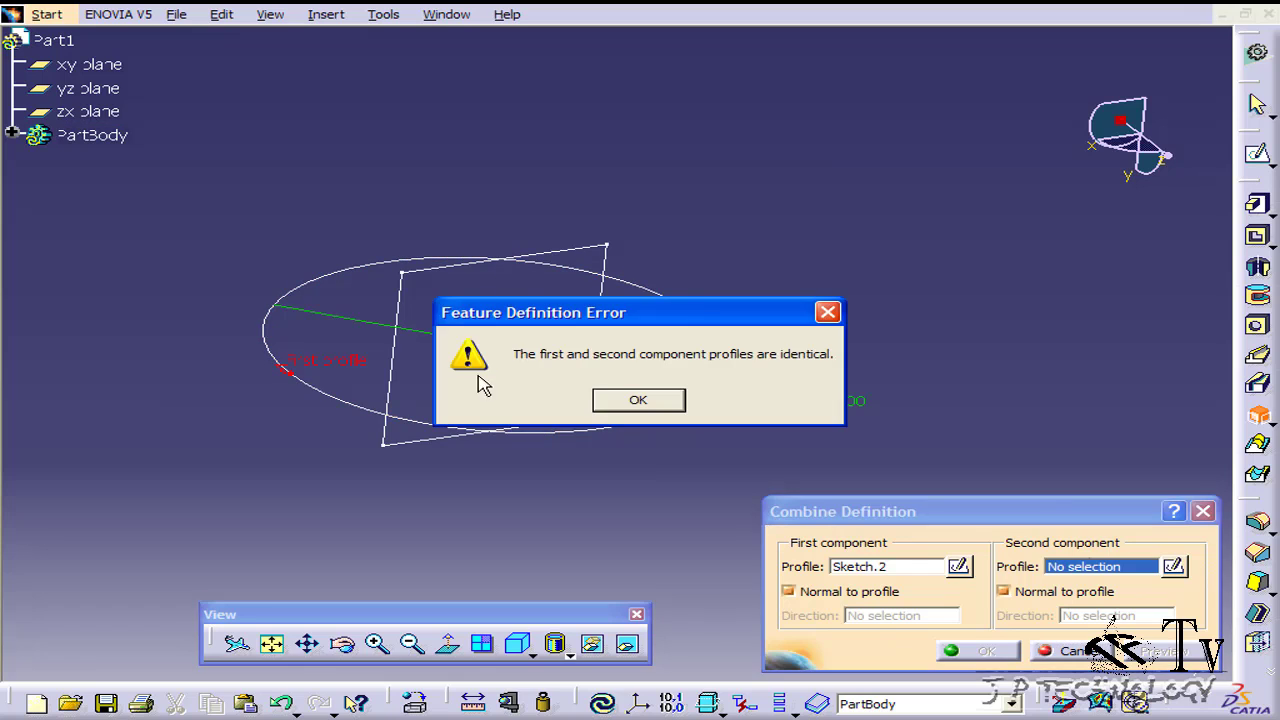
pyautogui.click(639, 401)
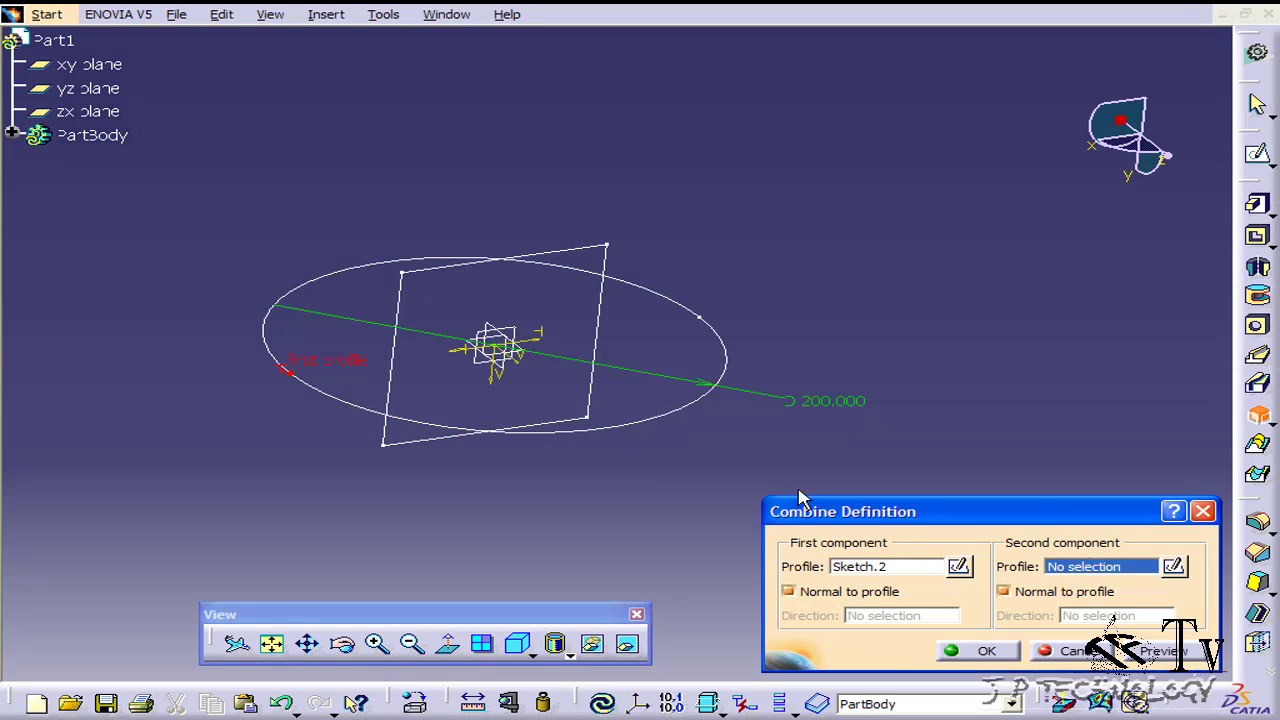
pyautogui.click(735, 359)
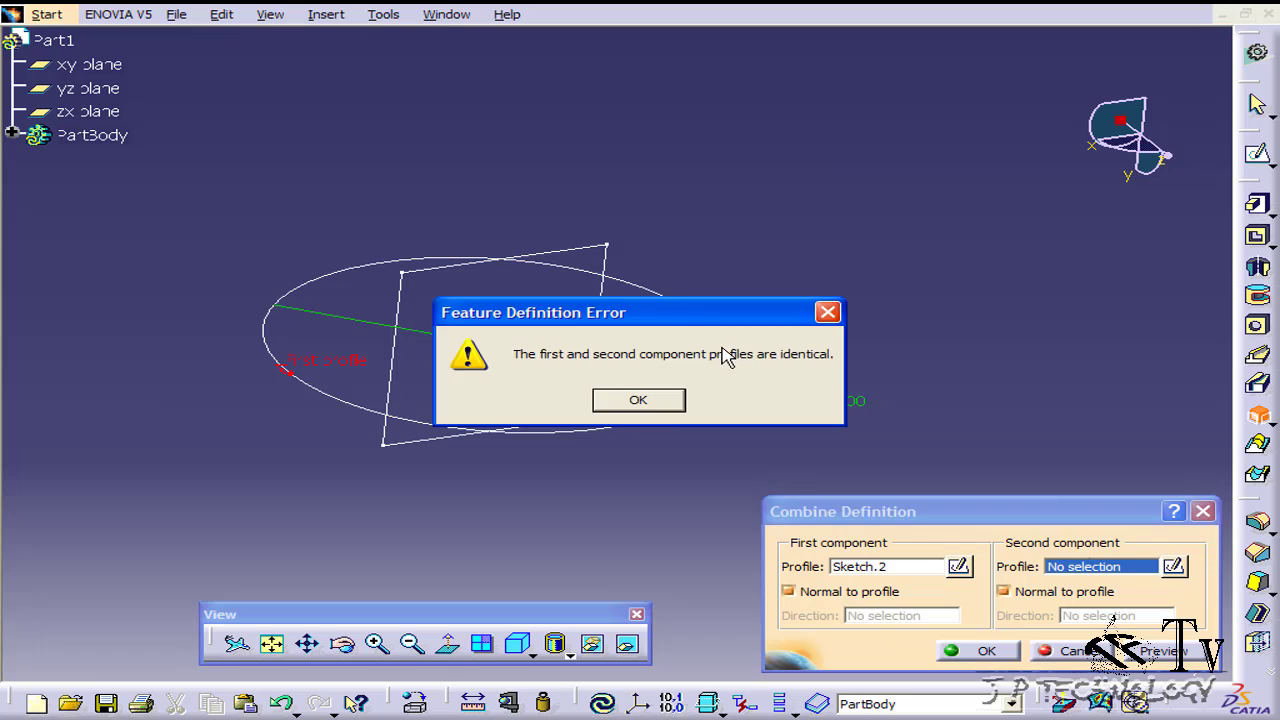
pyautogui.click(662, 403)
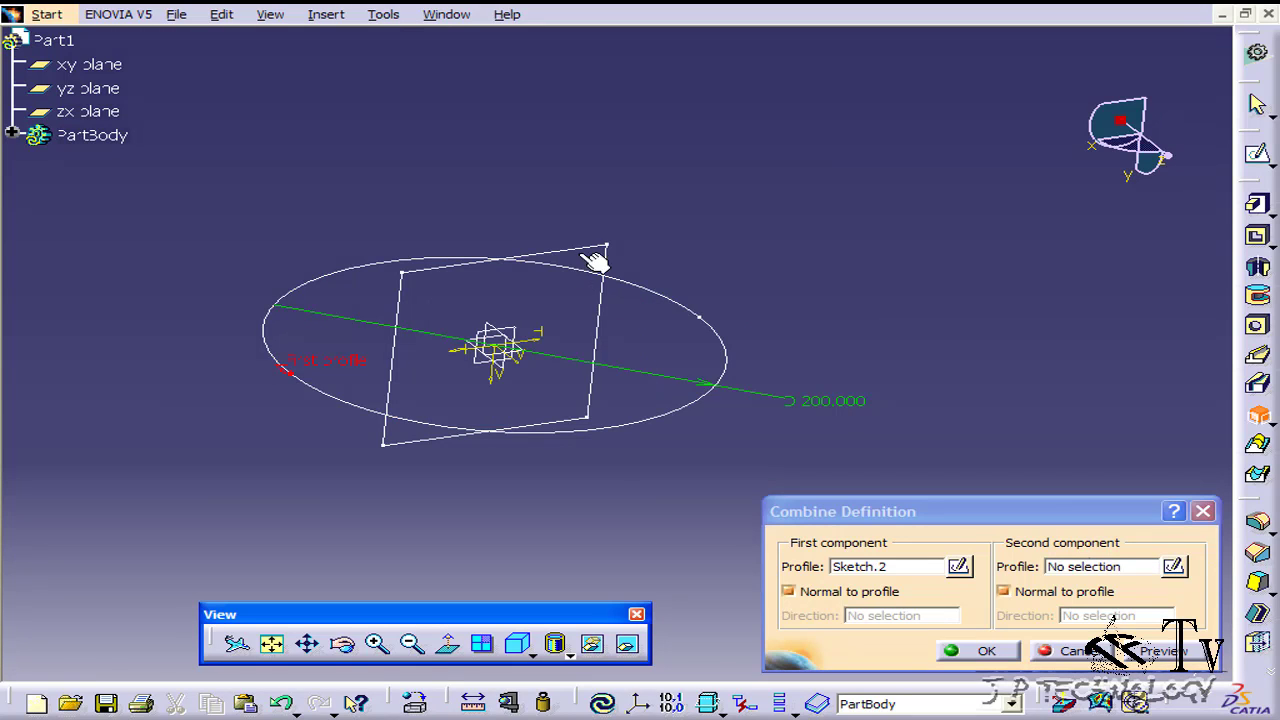
pyautogui.moveTo(618, 366); pyautogui.dragTo(537, 286, button='middle')
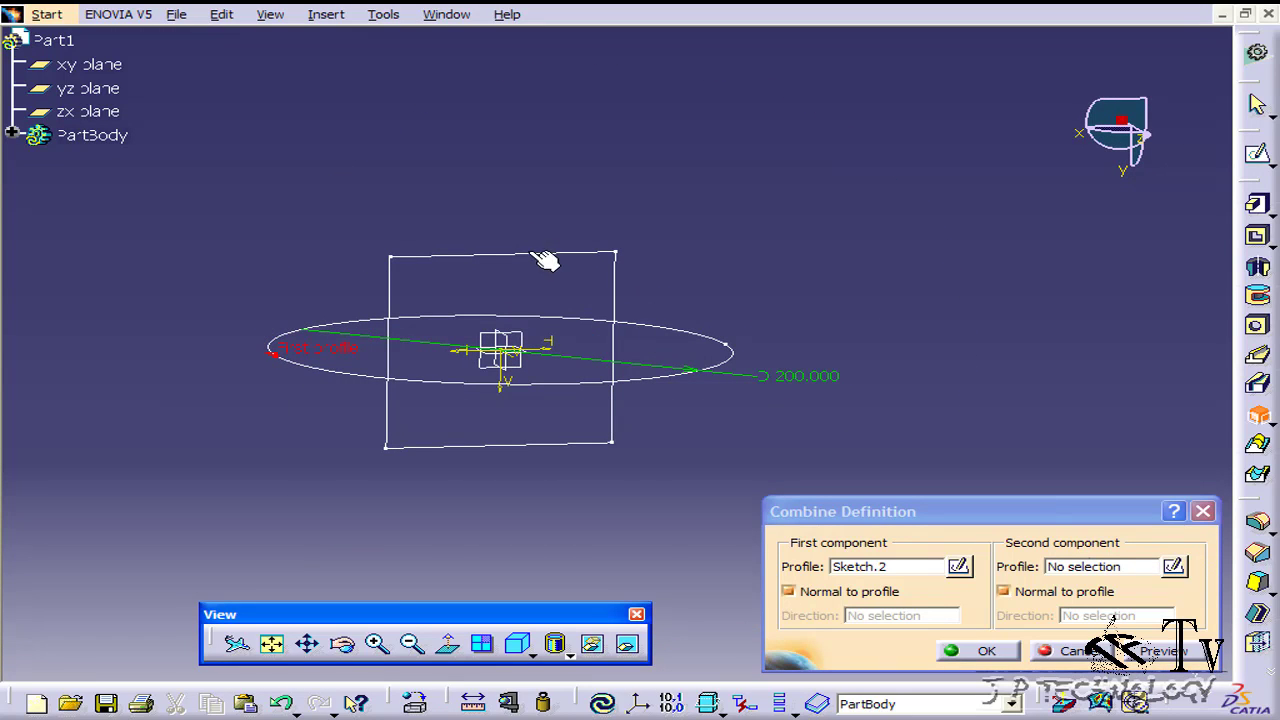
pyautogui.click(1066, 651)
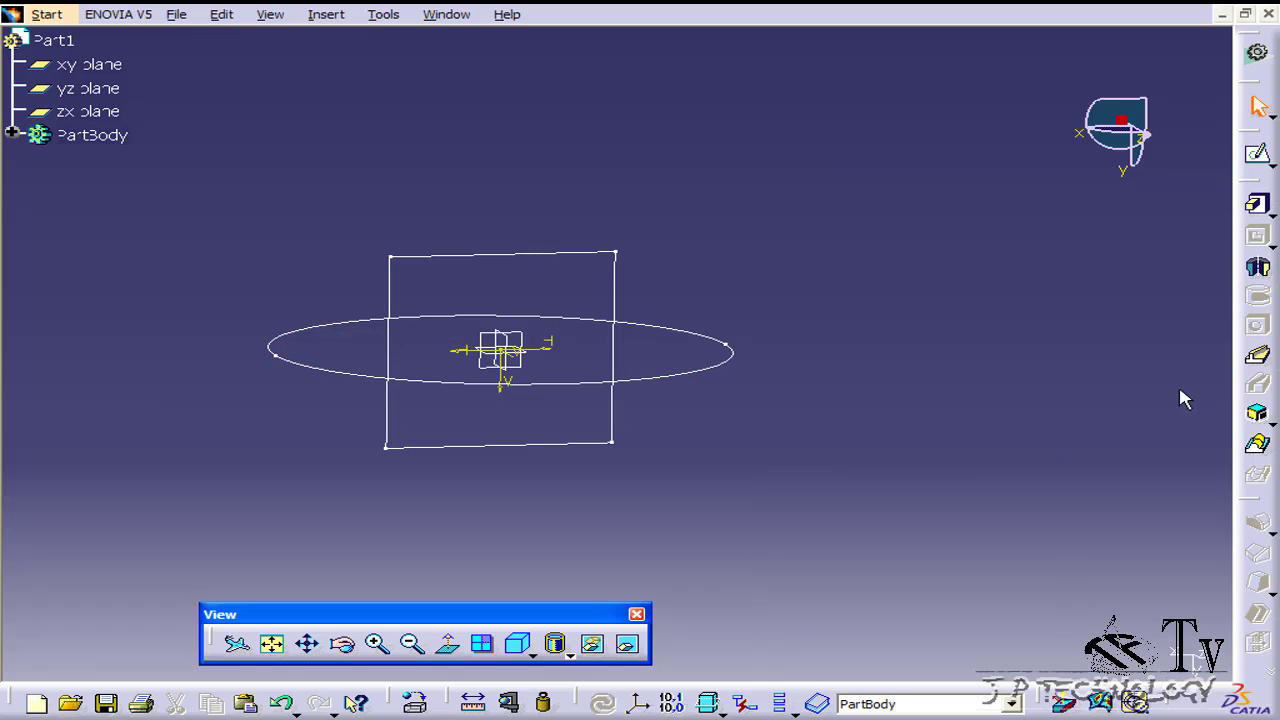
# Step: Combine Sketch.2 (ellipse) with Sketch.1 (square) into a solid and orbit to inspect it
pyautogui.click(1258, 235)
pyautogui.click(669, 376)
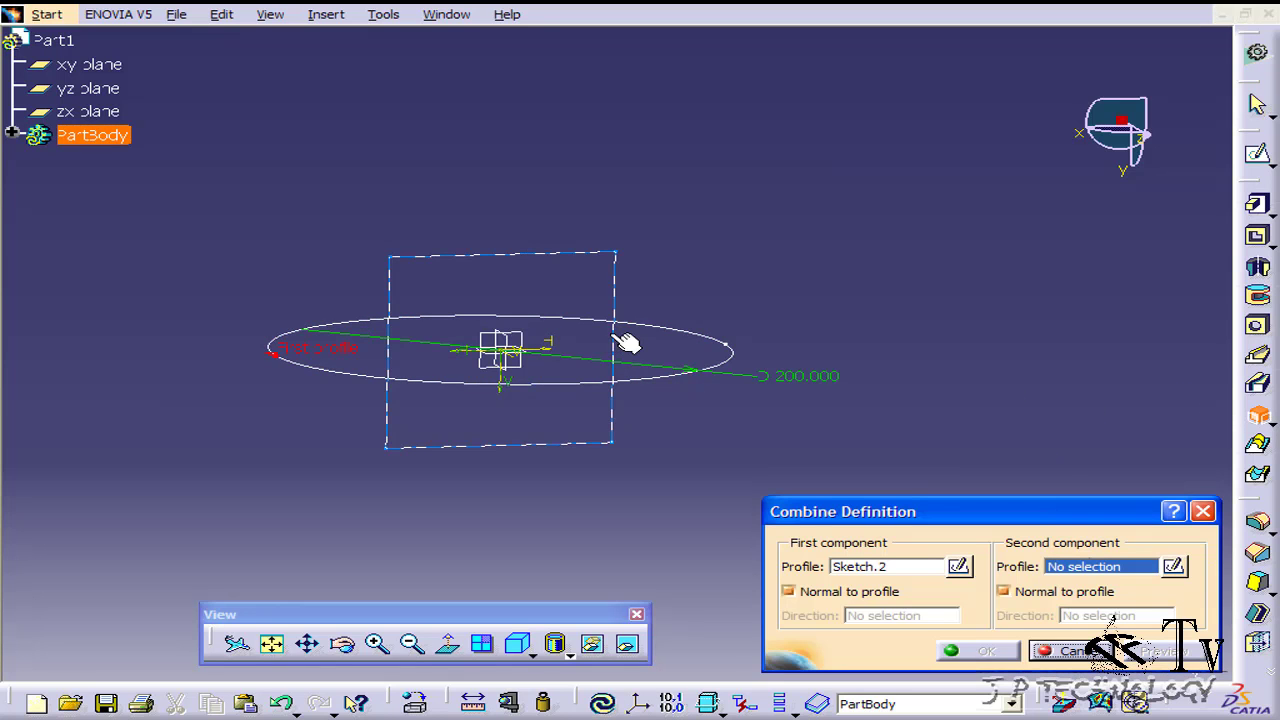
pyautogui.click(614, 333)
pyautogui.moveTo(618, 332); pyautogui.dragTo(790, 350, button='middle')
pyautogui.moveTo(530, 400); pyautogui.dragTo(586, 434, button='middle')
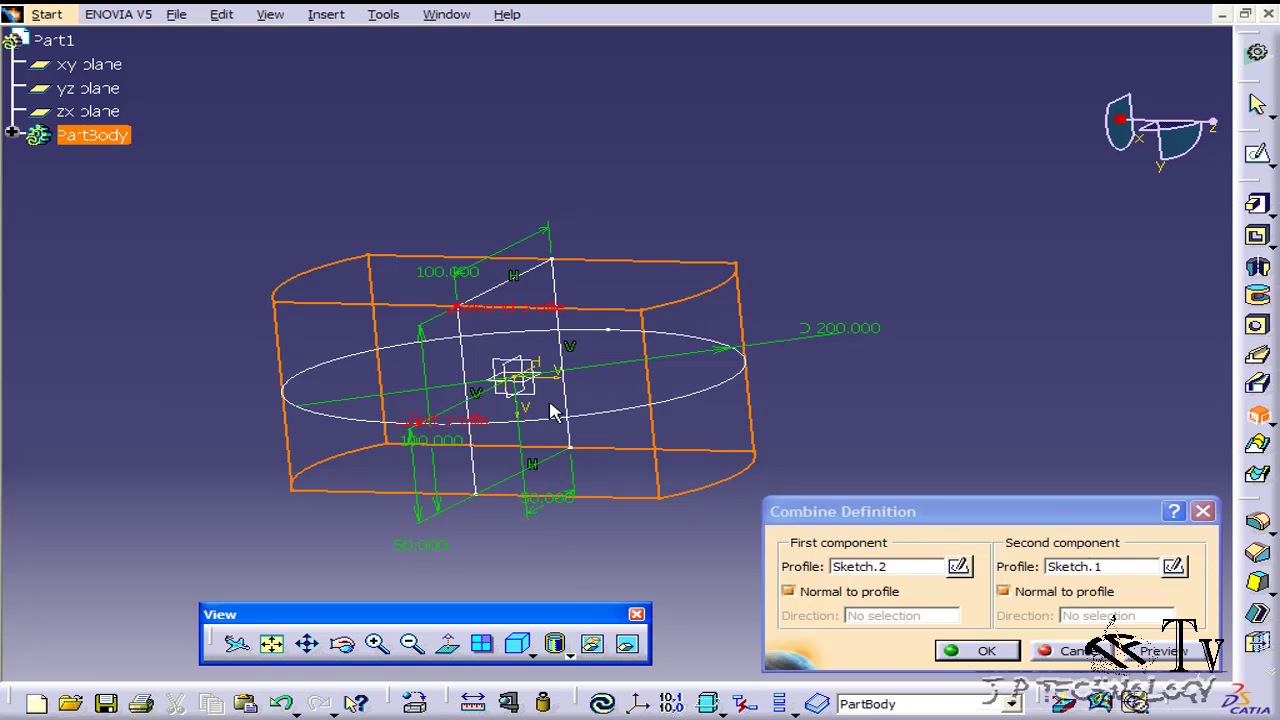
pyautogui.click(980, 651)
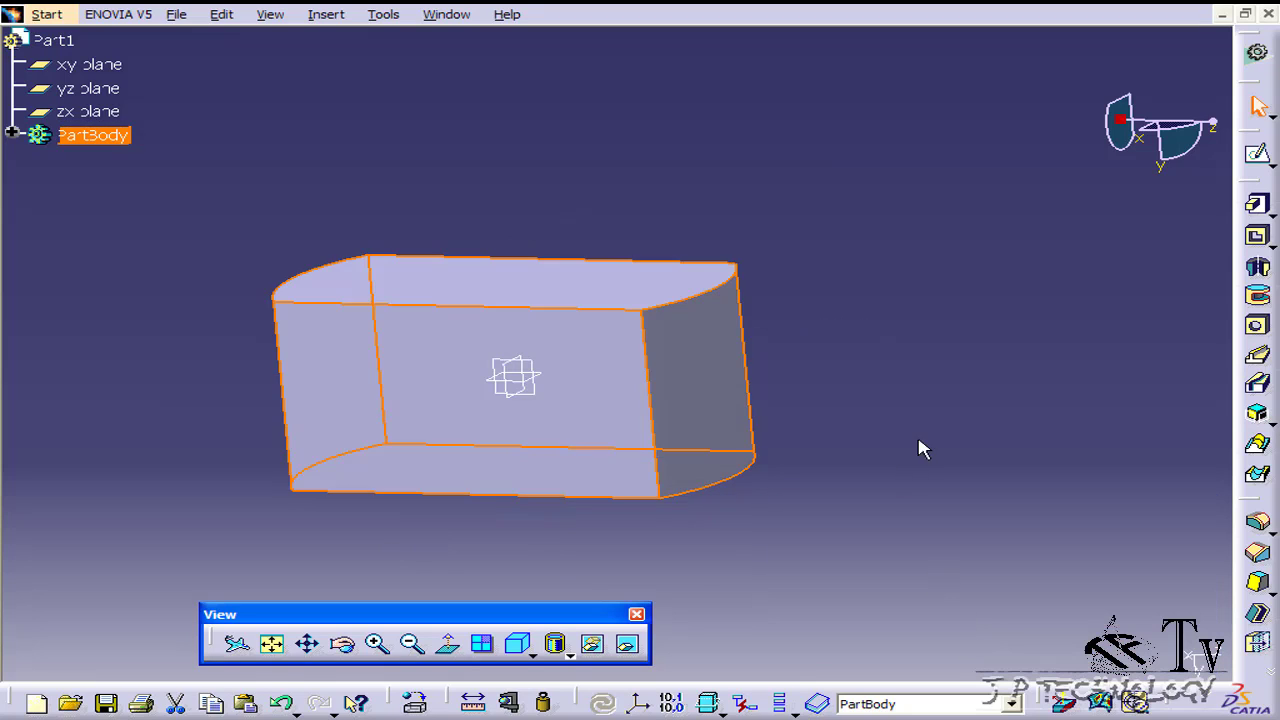
pyautogui.moveTo(869, 394); pyautogui.dragTo(604, 506, button='middle')
pyautogui.moveTo(893, 437); pyautogui.dragTo(896, 432, button='middle')
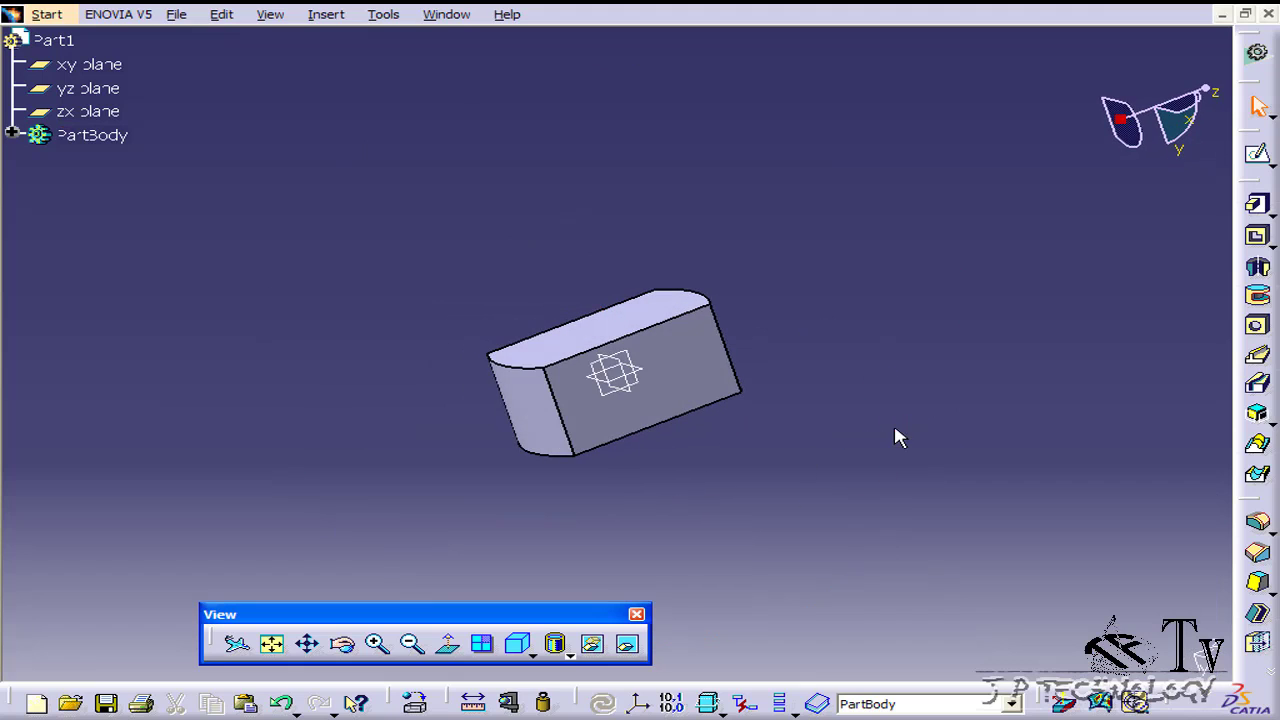
# Step: Delete the Combine.1 feature together with its sketches
pyautogui.click(12, 136)
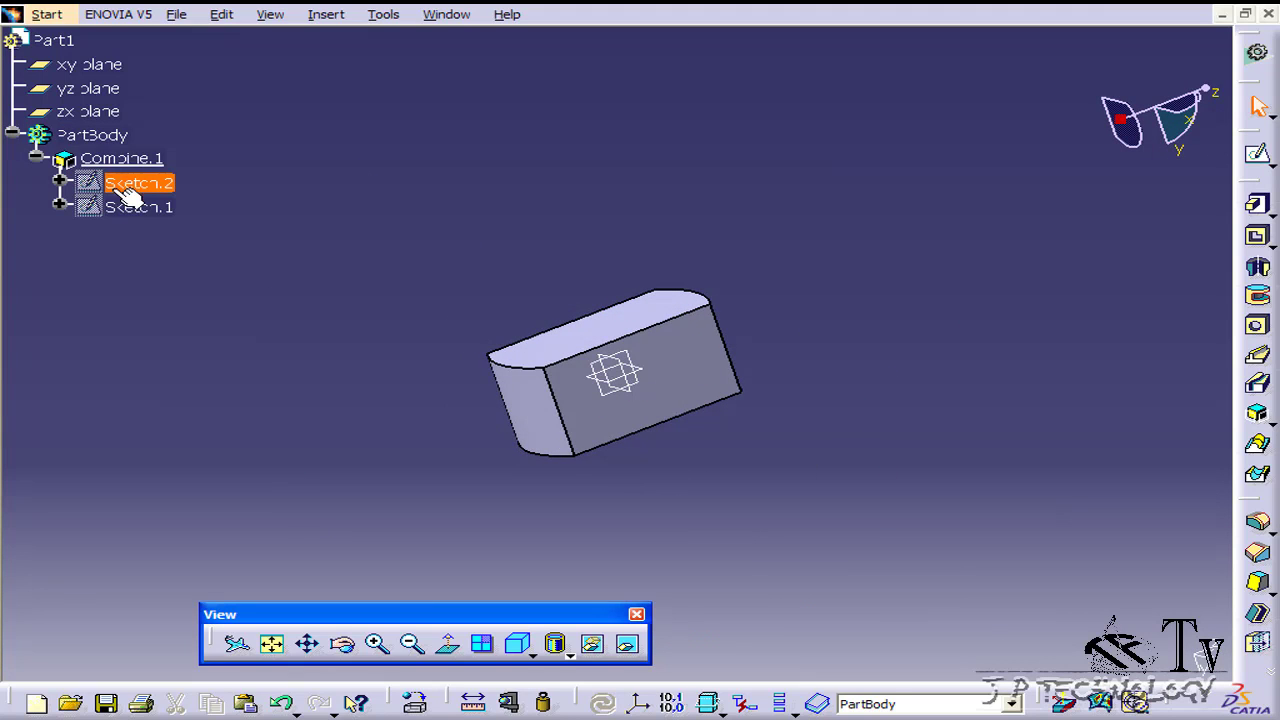
pyautogui.click(120, 158)
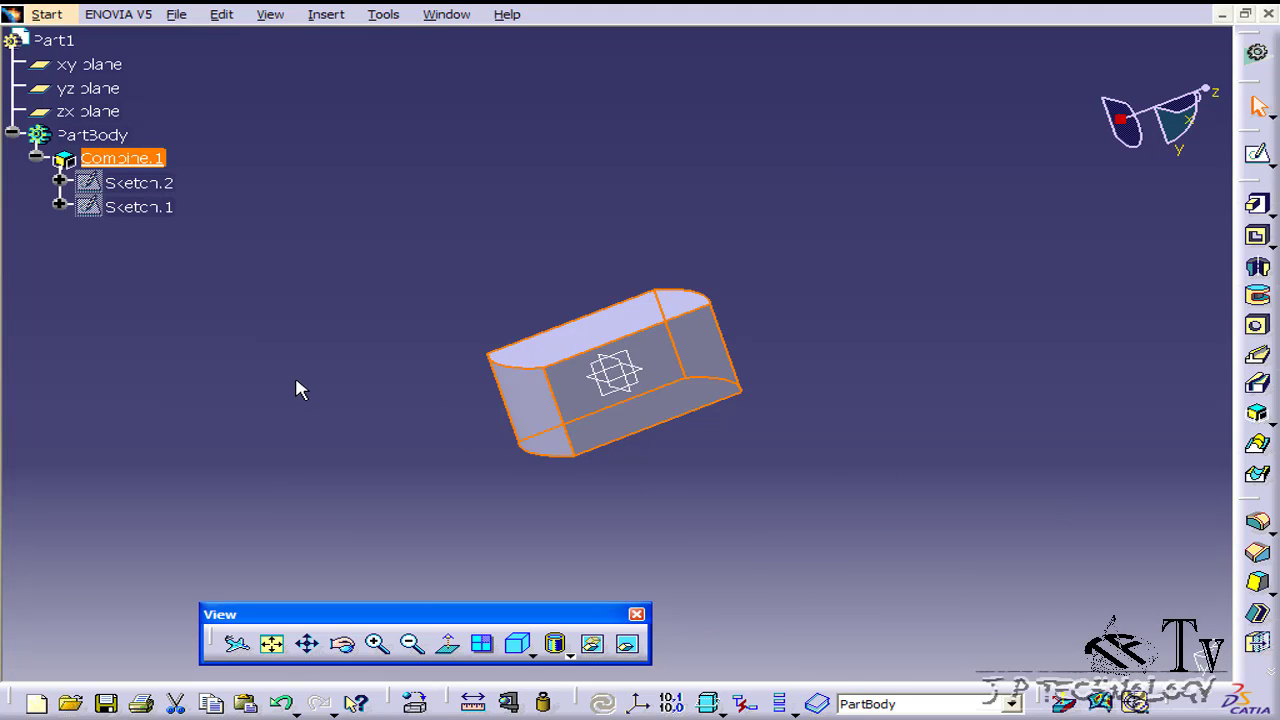
pyautogui.press('Delete')
pyautogui.click(1090, 650)
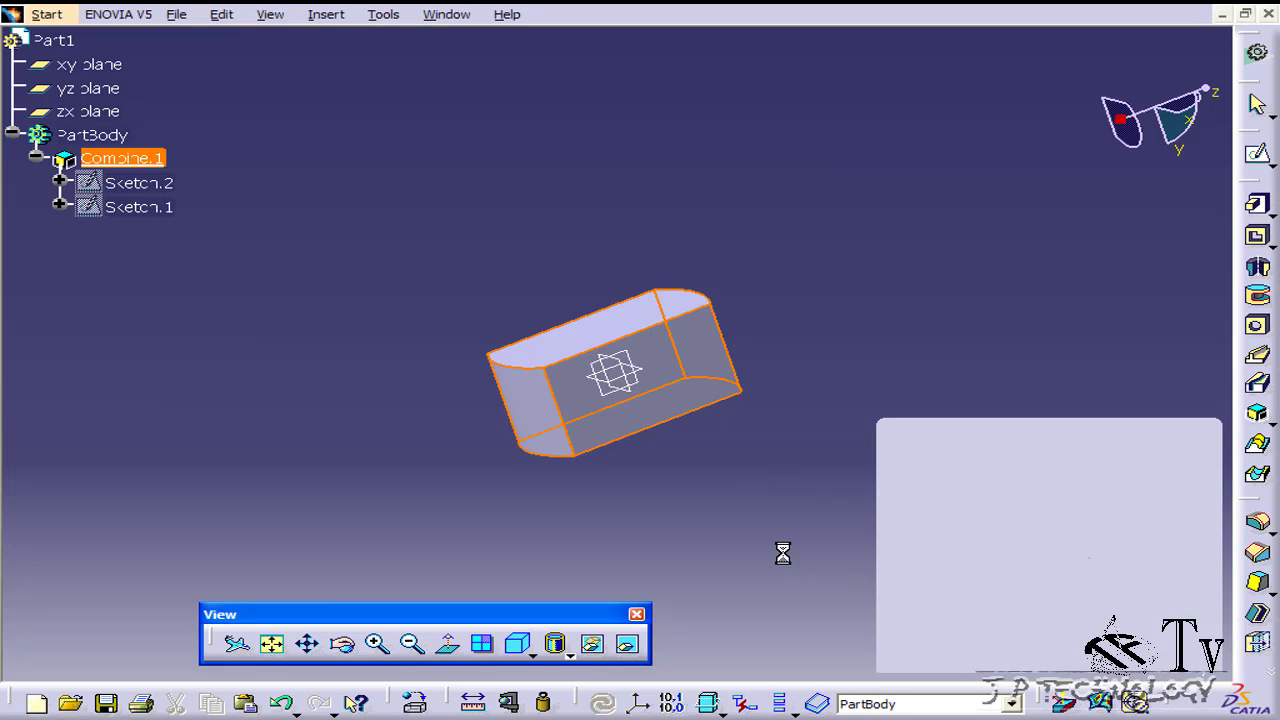
pyautogui.moveTo(522, 450); pyautogui.dragTo(671, 380, button='middle')
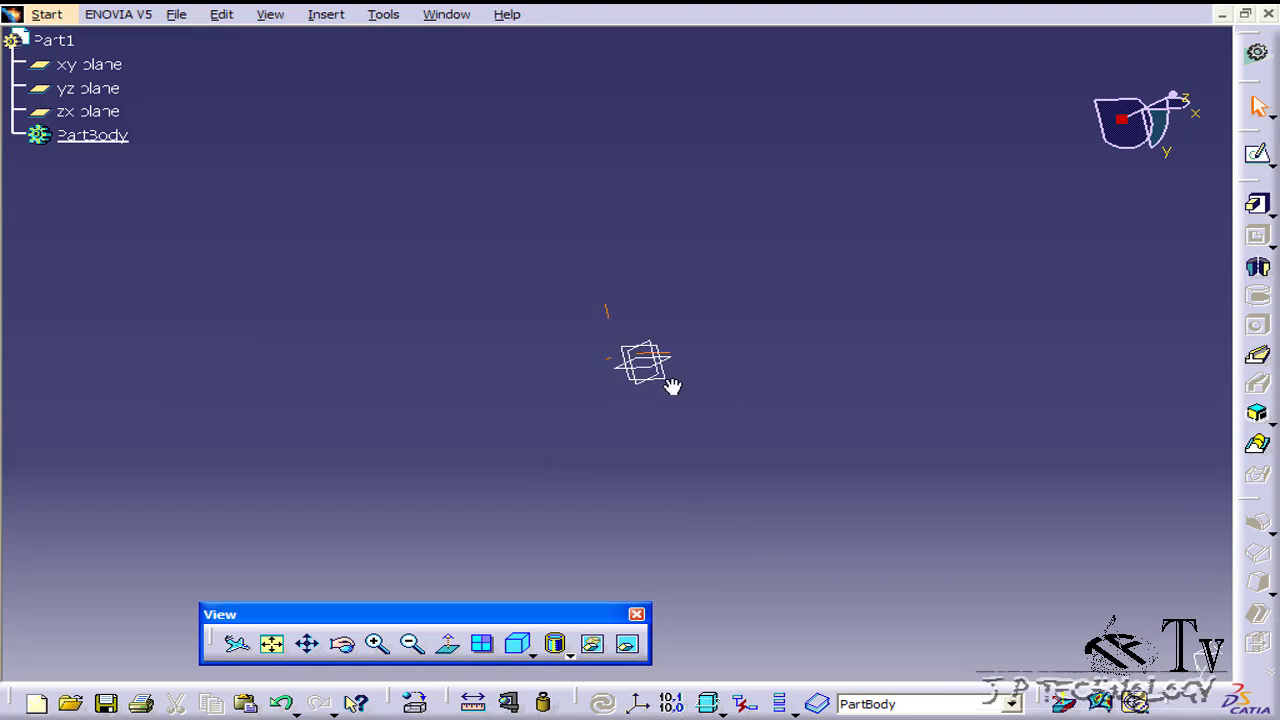
# Step: Sketch a hexagon centred on the xy plane origin and exit the sketch
pyautogui.click(103, 68)
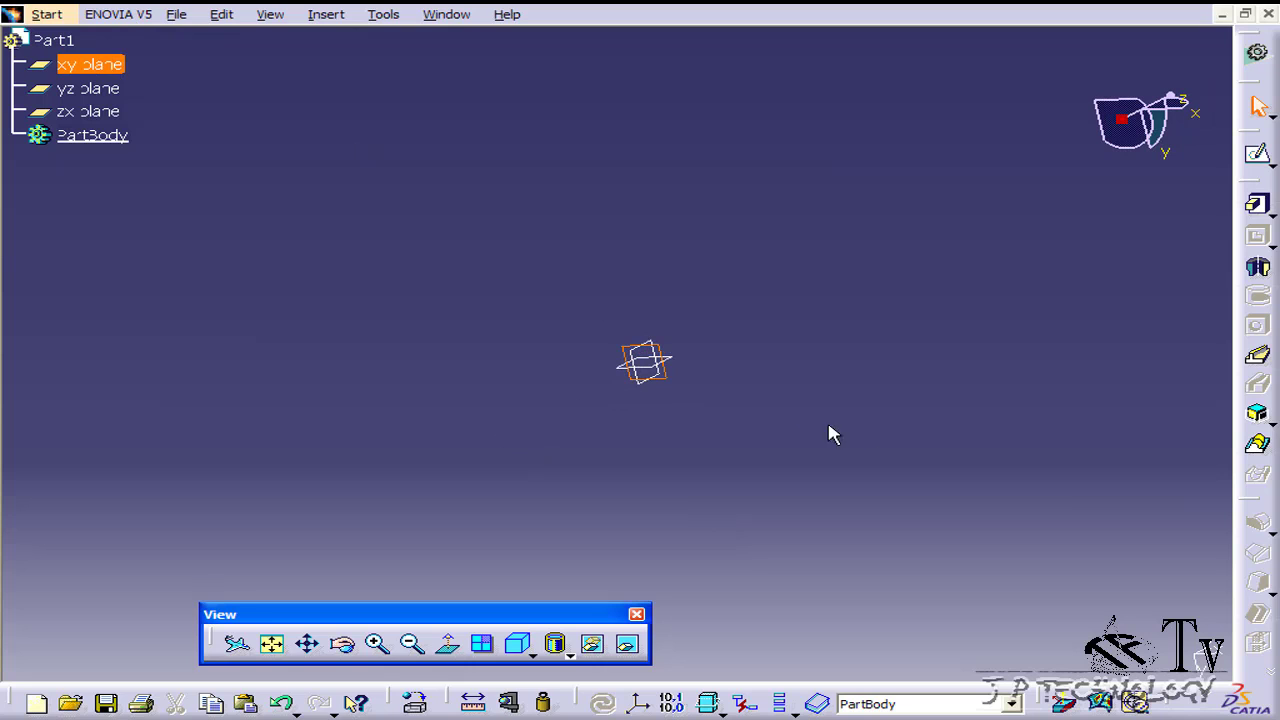
pyautogui.click(1257, 155)
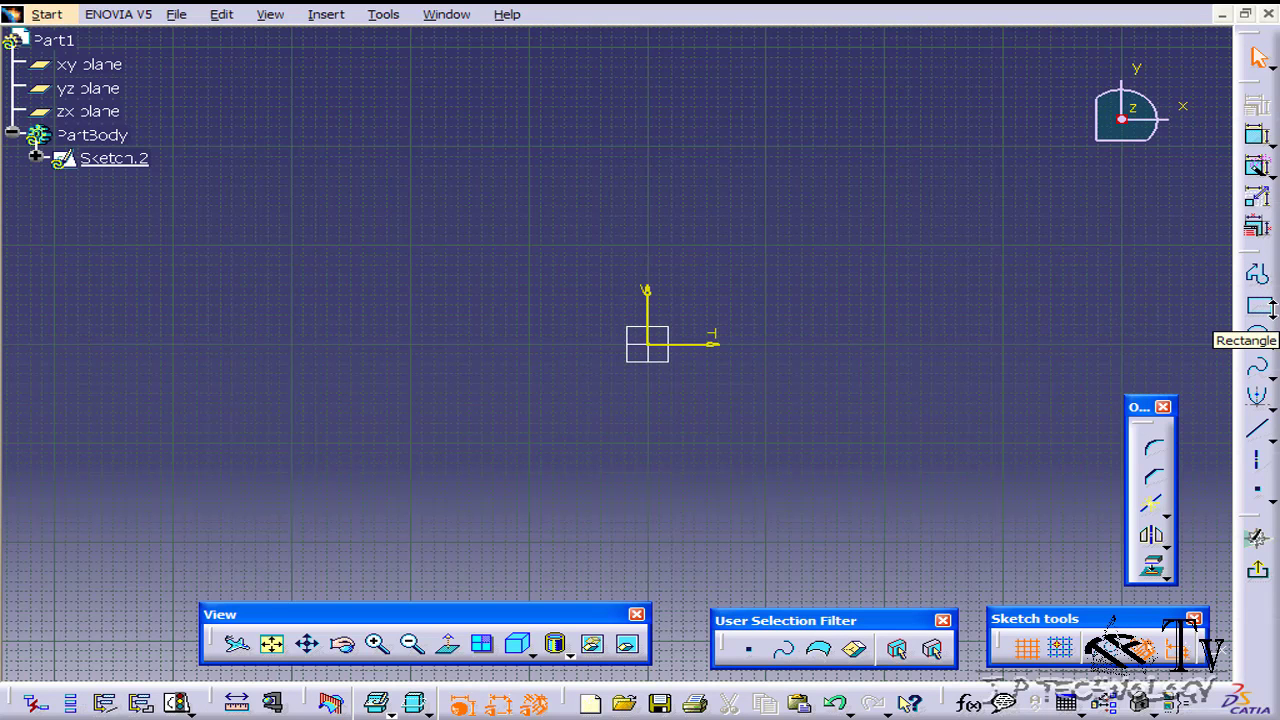
pyautogui.click(1273, 312)
pyautogui.click(1187, 330)
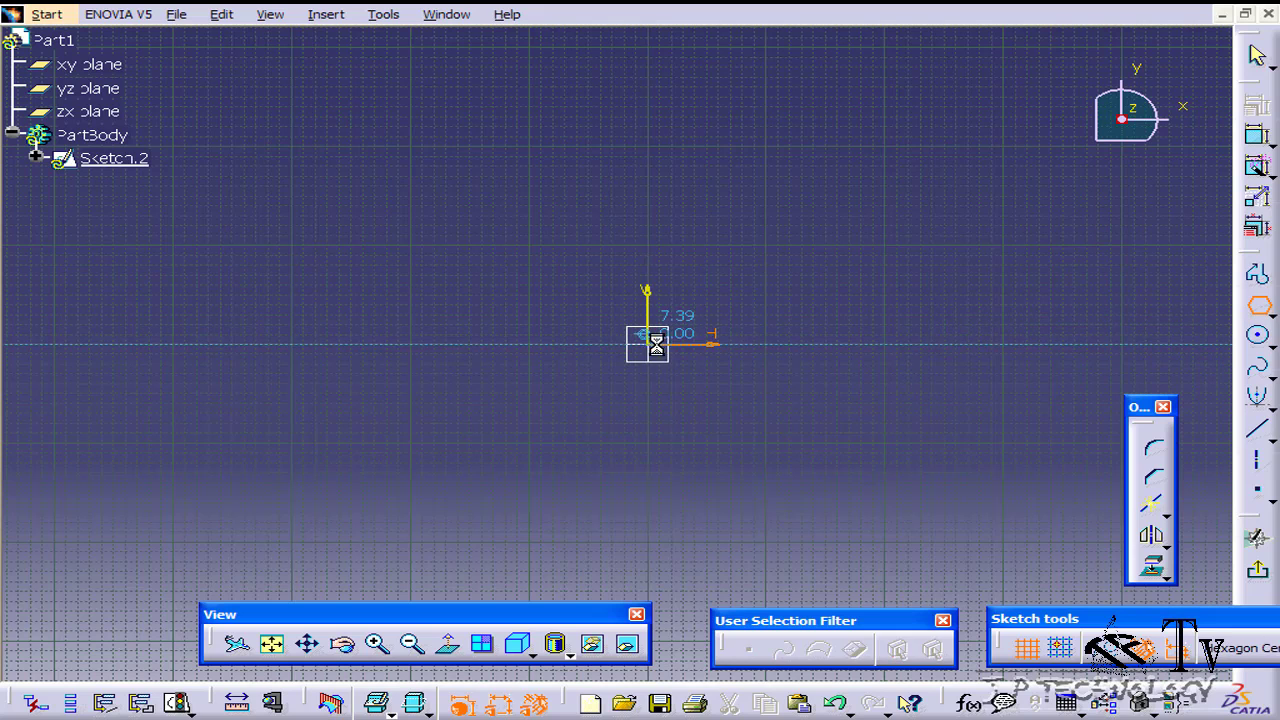
pyautogui.click(648, 345)
pyautogui.click(880, 345)
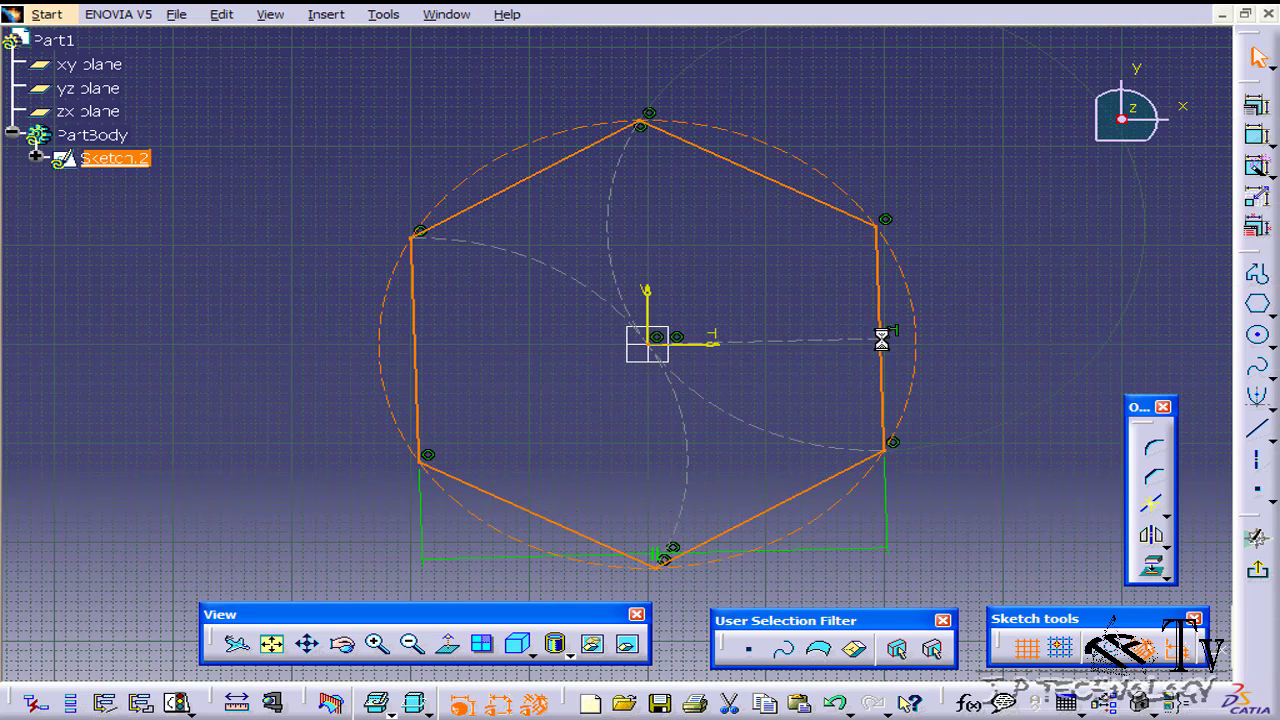
pyautogui.click(1257, 538)
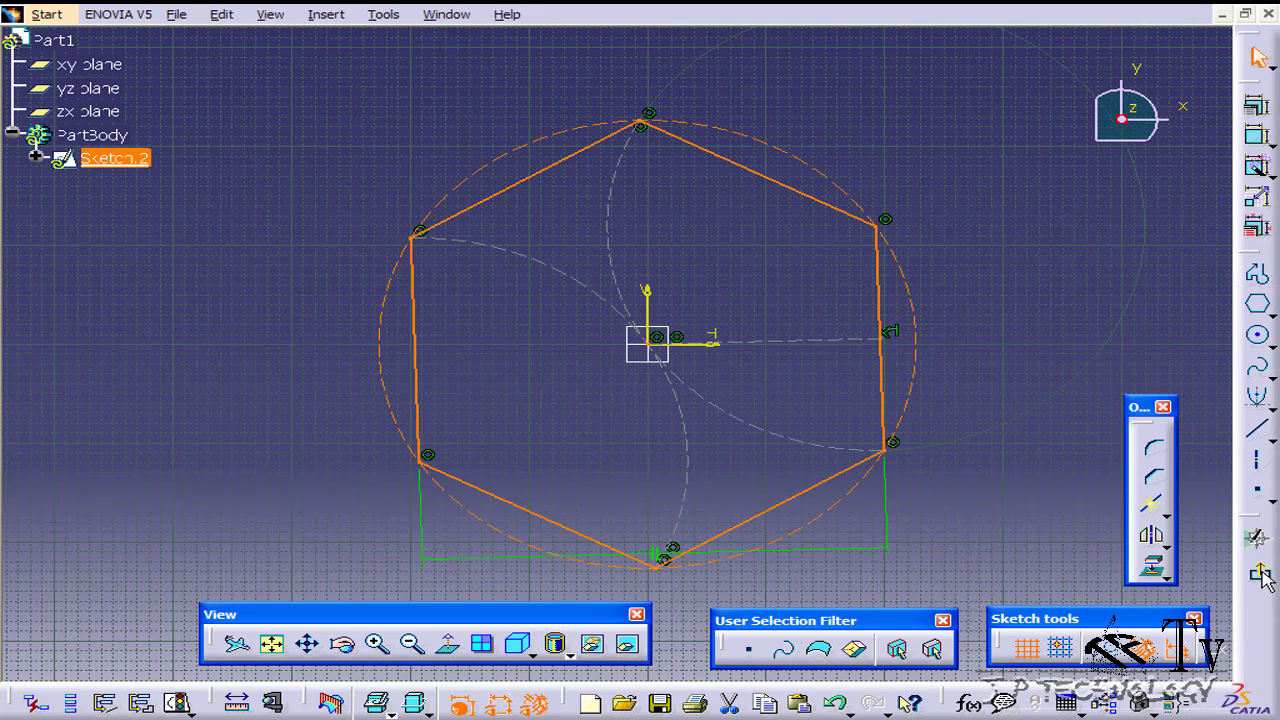
# Step: Orbit around the hexagon, then start a new sketch on the yz plane
pyautogui.moveTo(593, 350); pyautogui.dragTo(986, 277, button='middle')
pyautogui.moveTo(666, 389); pyautogui.dragTo(663, 357, button='middle')
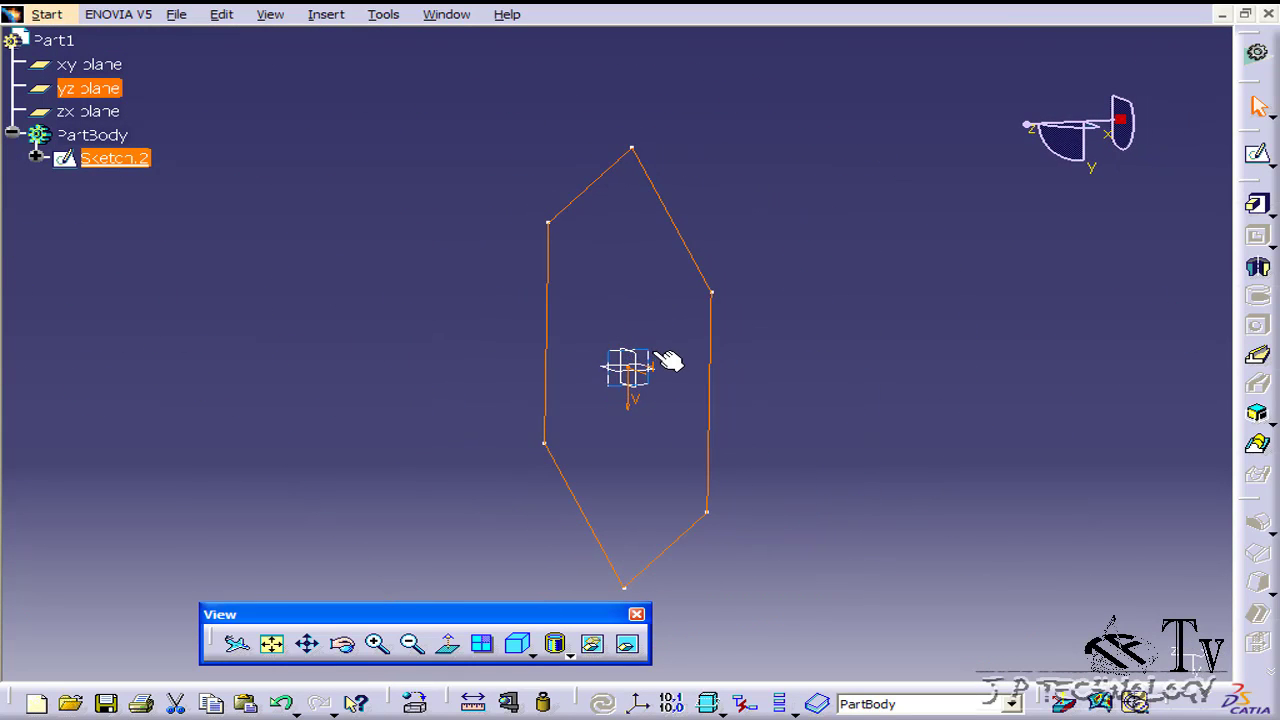
pyautogui.click(655, 350)
pyautogui.click(110, 90)
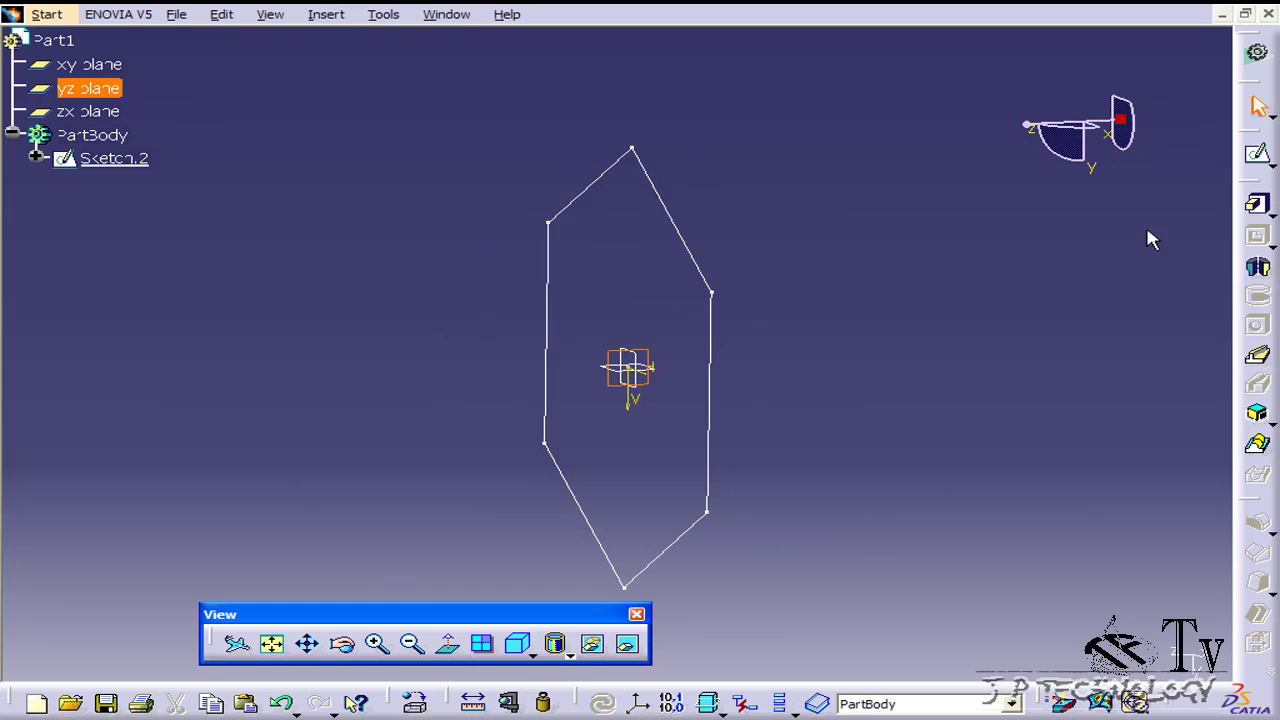
pyautogui.click(1257, 153)
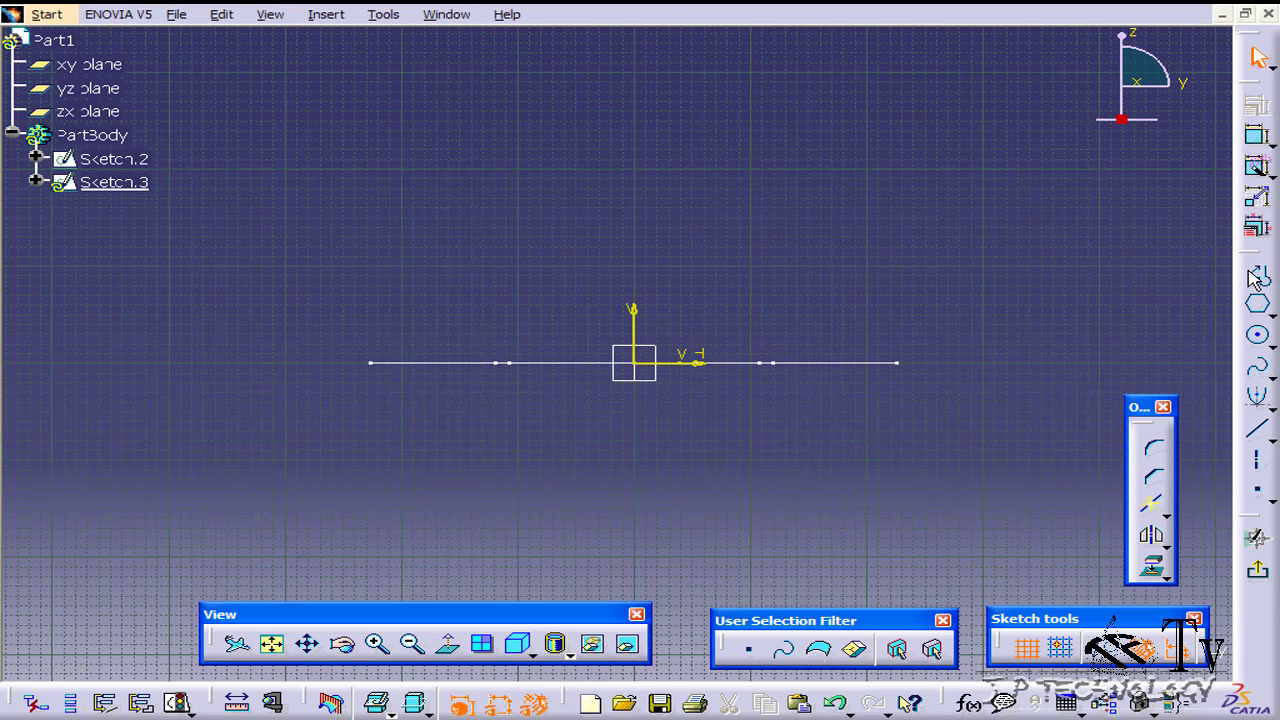
# Step: Draw a closed six-corner irregular profile on the yz plane and exit the sketch
pyautogui.click(1257, 275)
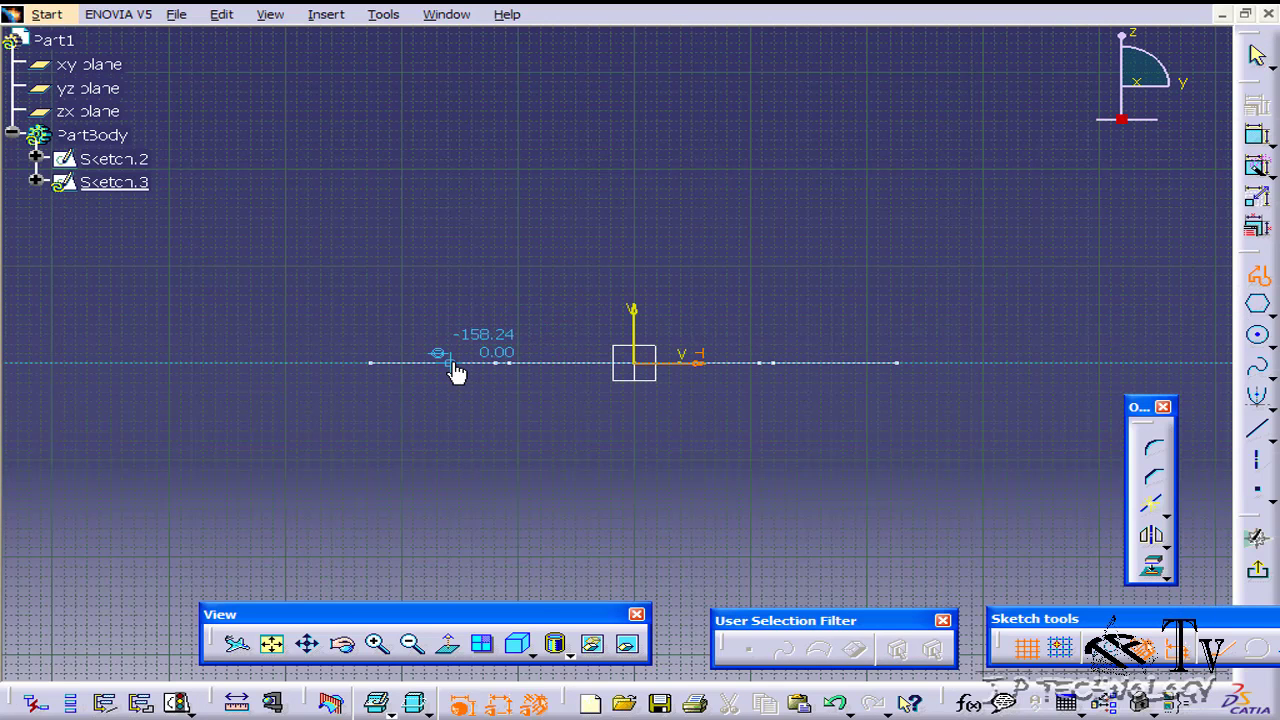
pyautogui.click(266, 357)
pyautogui.click(536, 141)
pyautogui.click(1048, 235)
pyautogui.click(1063, 467)
pyautogui.click(508, 455)
pyautogui.click(207, 522)
pyautogui.click(268, 357)
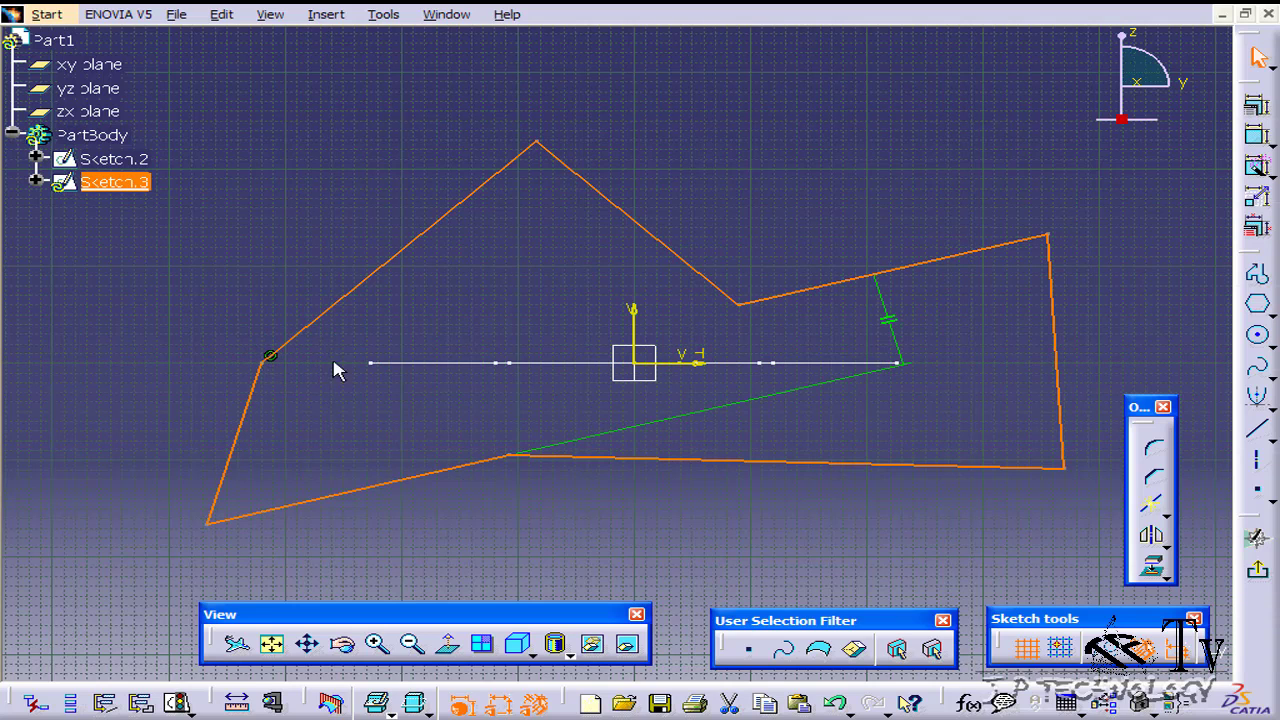
pyautogui.click(1257, 540)
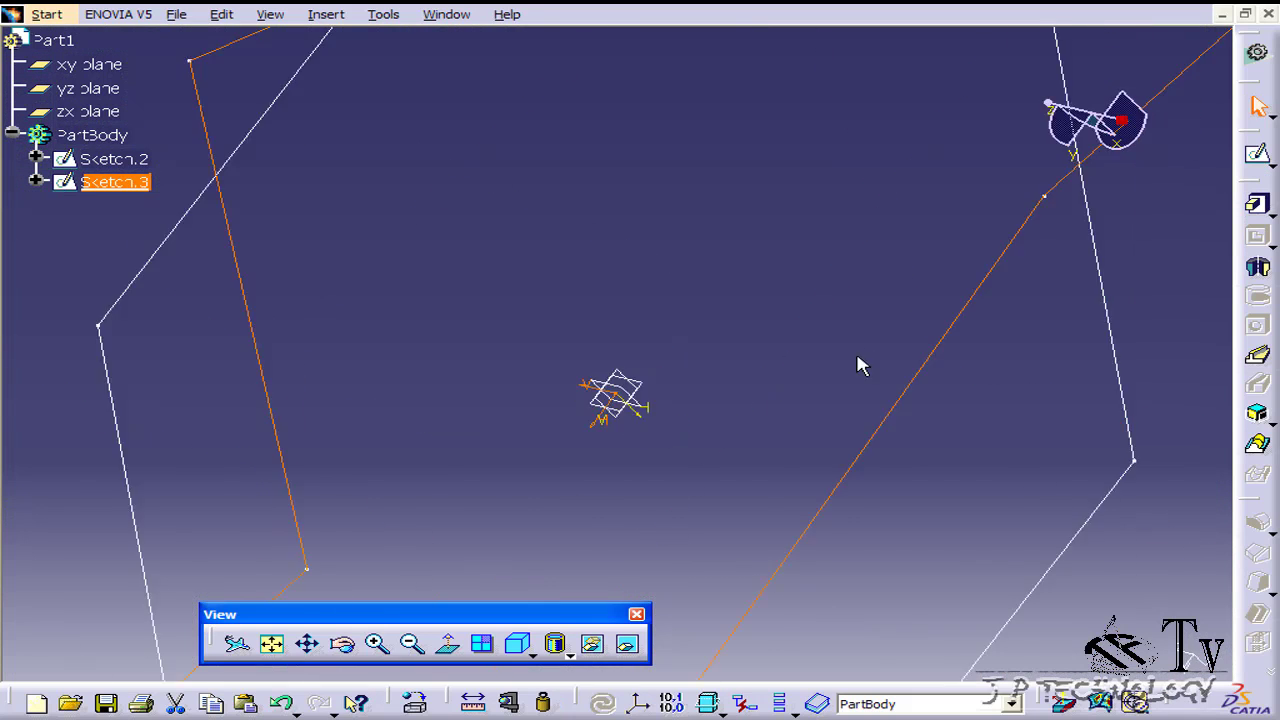
pyautogui.moveTo(819, 344); pyautogui.dragTo(940, 357, button='middle')
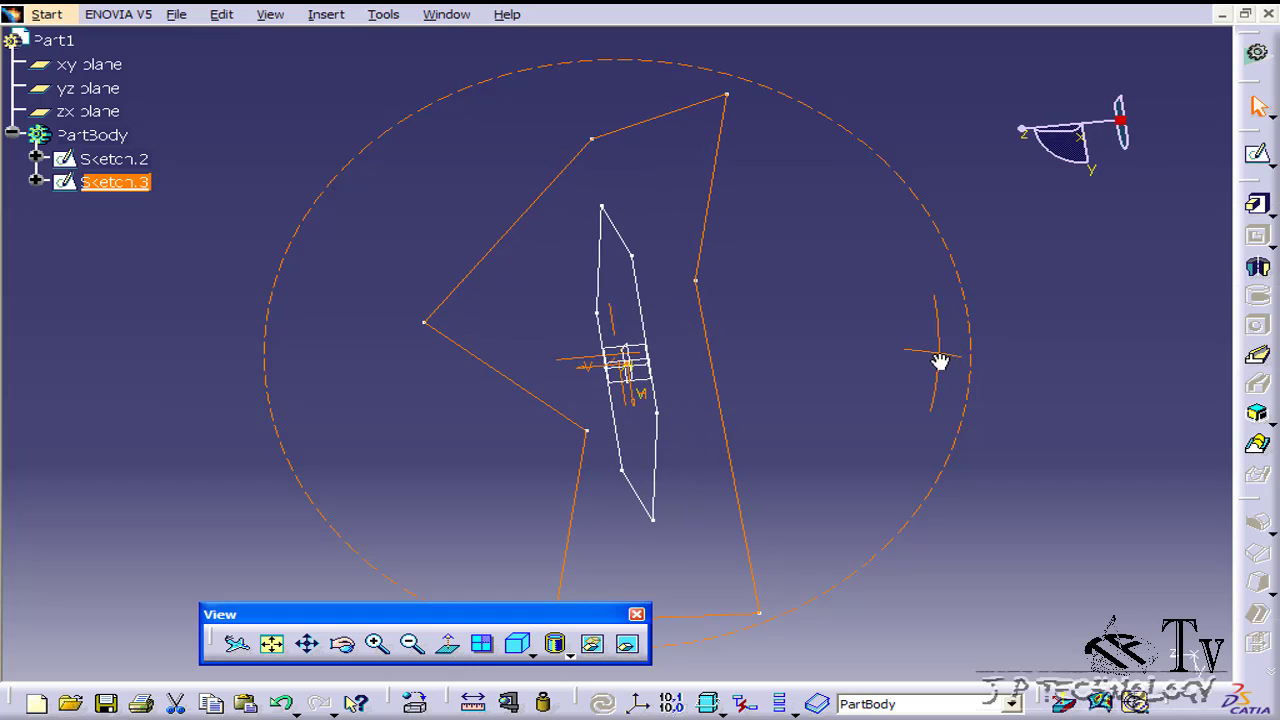
# Step: Combine Sketch.3's polygon with Sketch.2's hexagon into Combine.1 and inspect the solid
pyautogui.click(1259, 382)
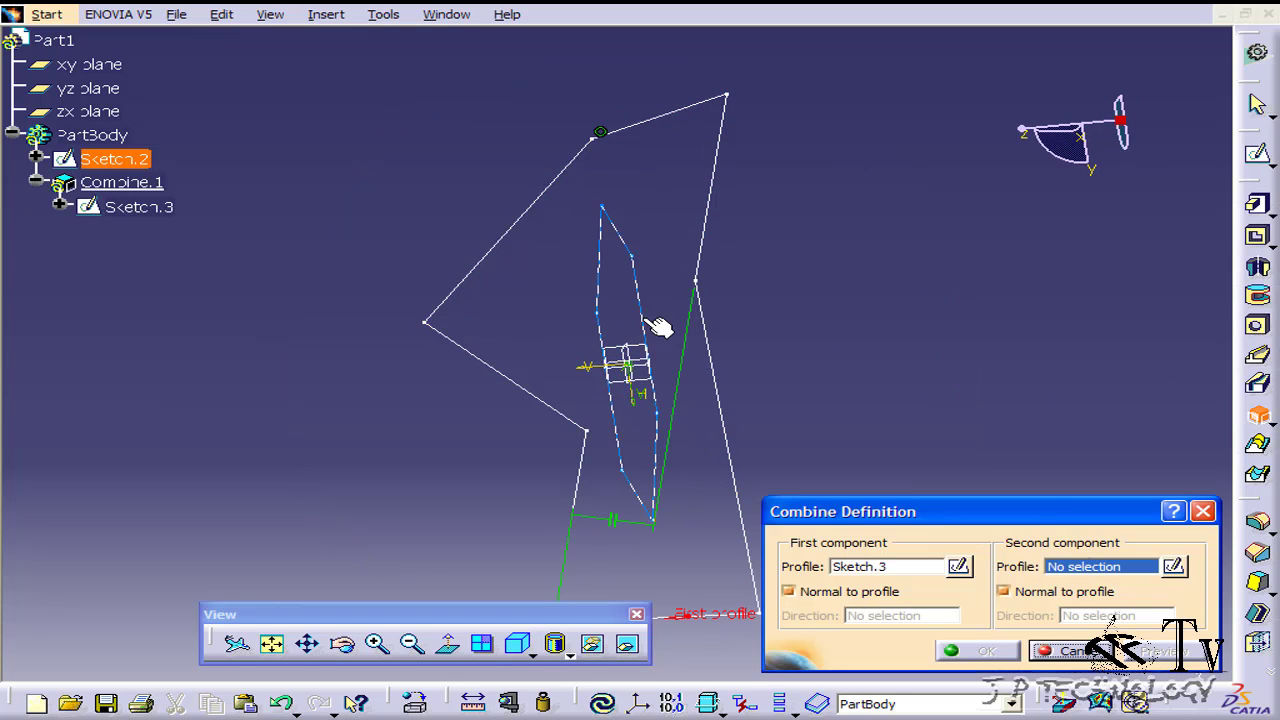
pyautogui.click(652, 318)
pyautogui.moveTo(828, 250); pyautogui.dragTo(898, 348, button='middle')
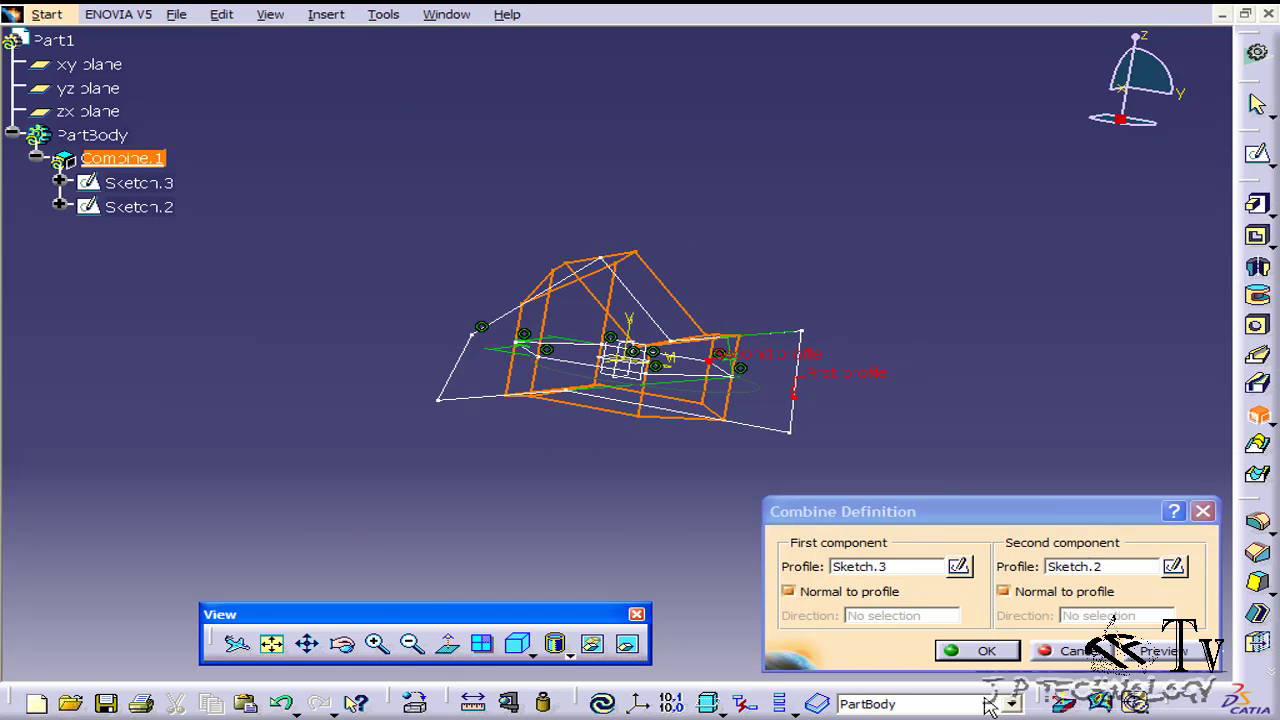
pyautogui.click(980, 652)
pyautogui.moveTo(740, 486)
pyautogui.mouseDown(button='middle')
pyautogui.moveTo(793, 446)
pyautogui.moveTo(623, 237)
pyautogui.moveTo(591, 360)
pyautogui.moveTo(880, 443)
pyautogui.moveTo(663, 384)
pyautogui.moveTo(760, 371)
pyautogui.moveTo(626, 406)
pyautogui.mouseUp(button='middle')
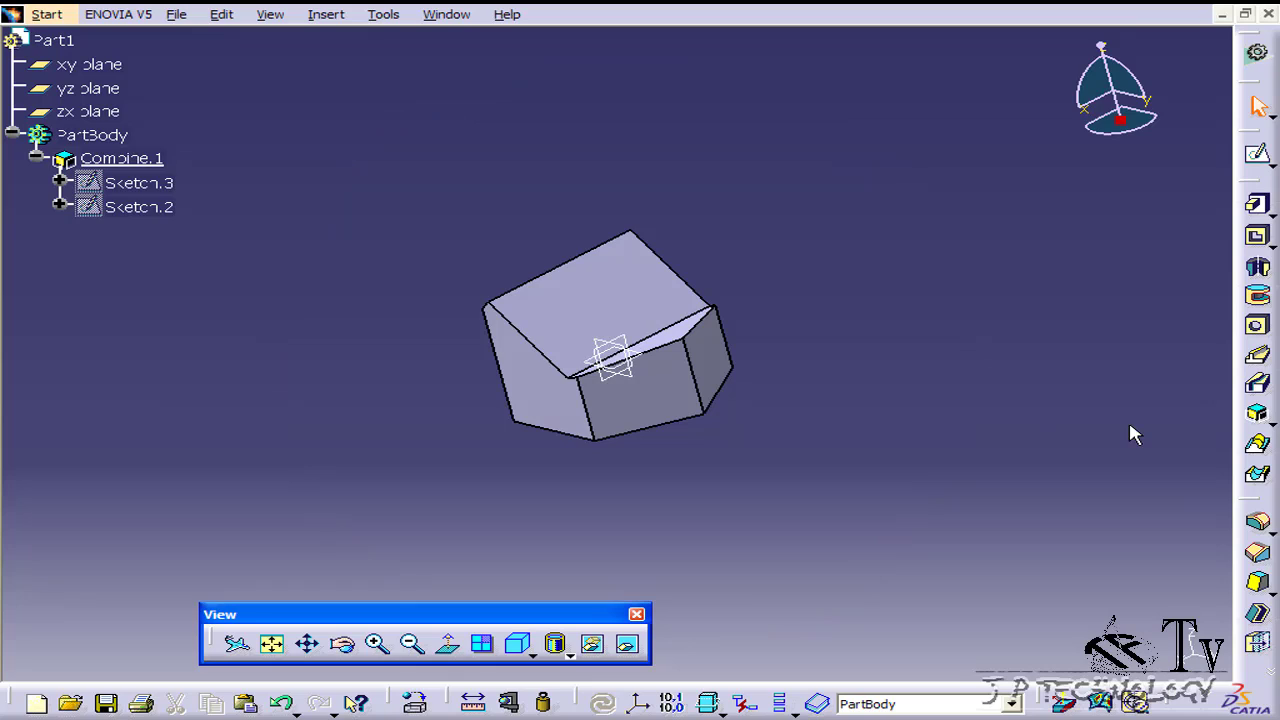